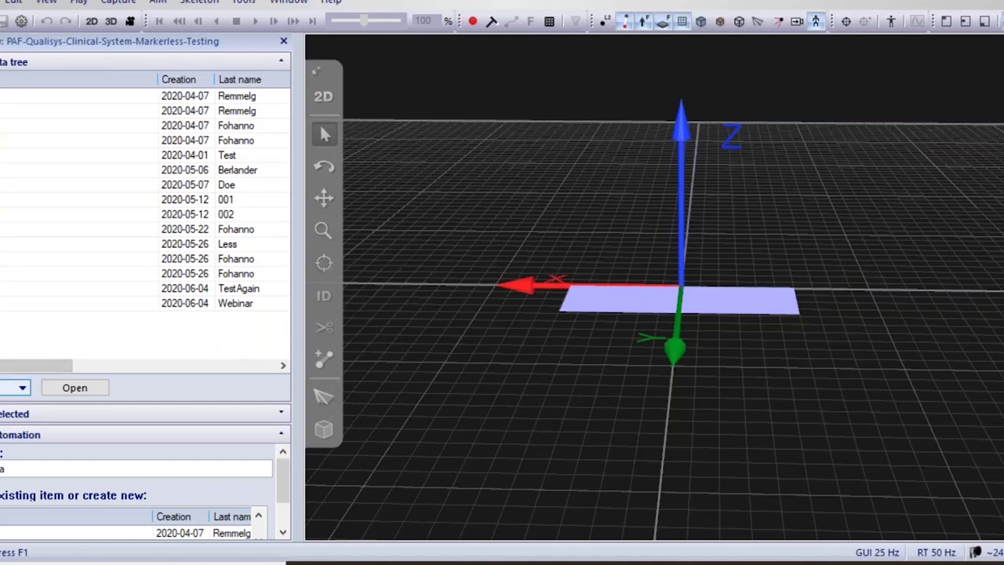
Create a new patient record and fill in the patient ID, first name, last name and date of birth.
{"action": "left_click", "coordinate": [23, 387]}
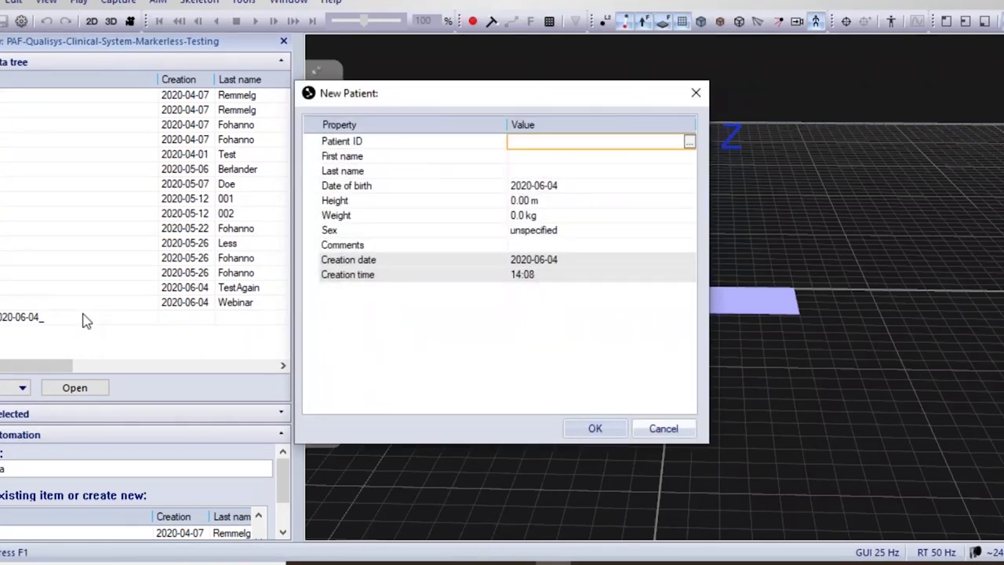
{"action": "type", "text": "016"}
{"action": "left_click", "coordinate": [596, 156]}
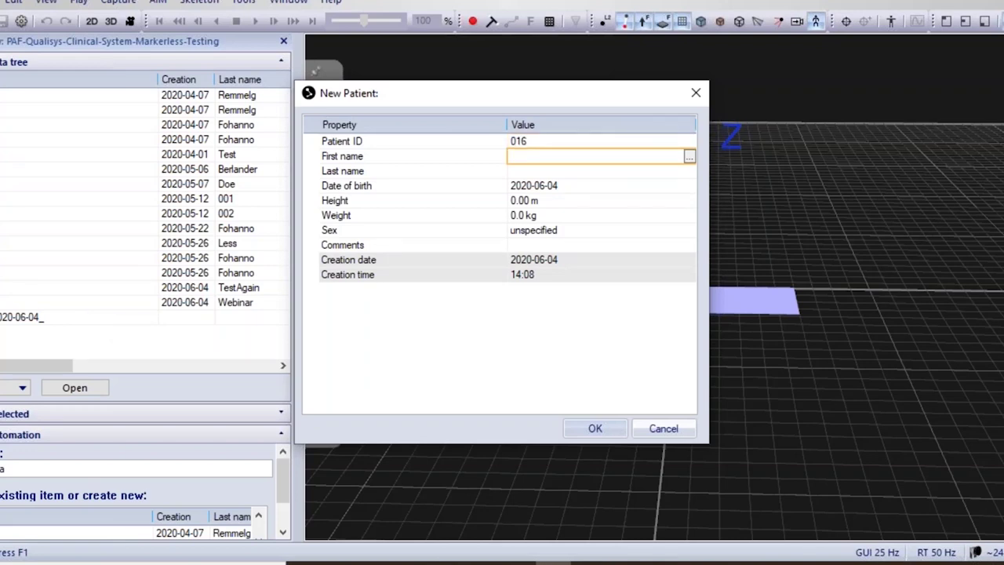
{"action": "type", "text": "Sten"}
{"action": "key", "text": "Tab"}
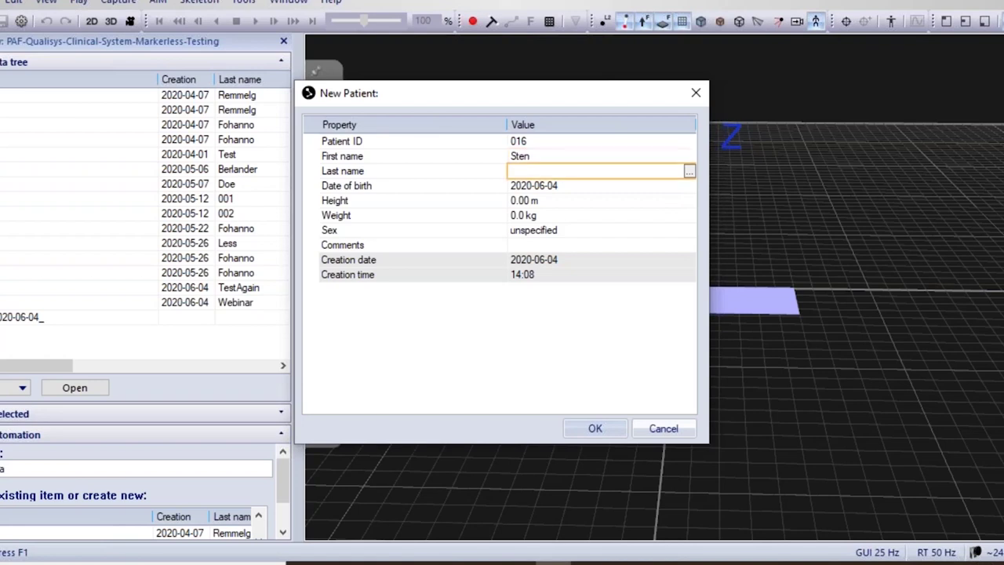
{"action": "type", "text": "Webinar"}
{"action": "key", "text": "Tab"}
{"action": "type", "text": "1993"}
{"action": "key", "text": "Tab"}
Set the patient's height to 1.80 m and weight to 85 kg, and save the new patient.
{"action": "type", "text": "1.85"}
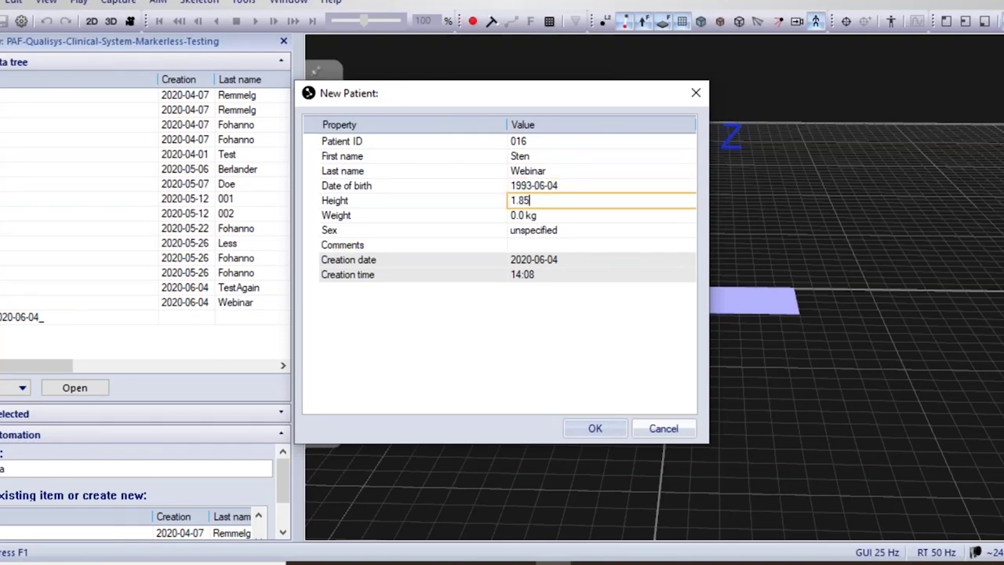
{"action": "key", "text": "Tab"}
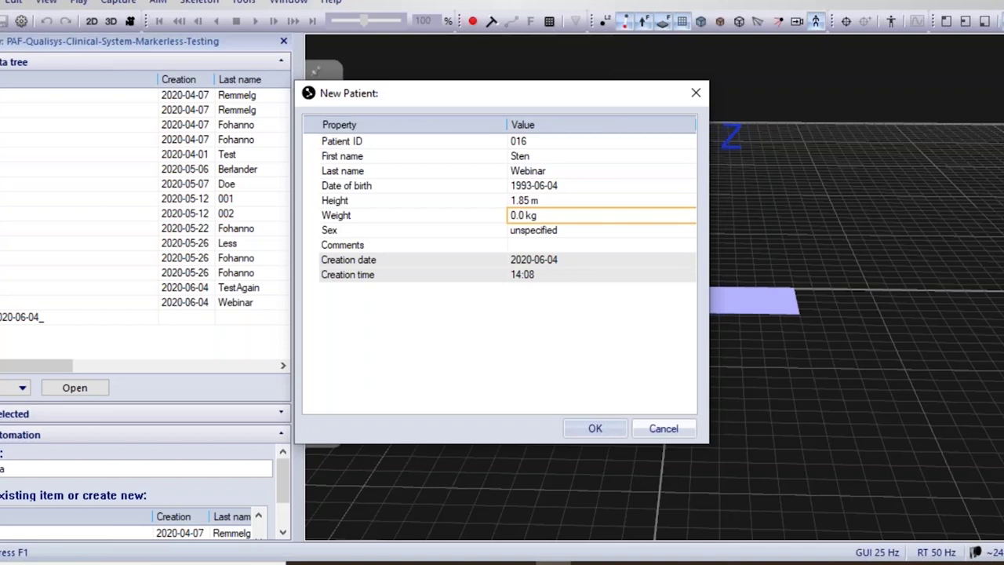
{"action": "left_click", "coordinate": [602, 200]}
{"action": "type", "text": "1.80"}
{"action": "key", "text": "Tab"}
{"action": "type", "text": "85"}
{"action": "key", "text": "Return"}
{"action": "left_click", "coordinate": [596, 429]}
Add a Clinical Gait Session to the new patient, accepting the prefilled session properties.
{"action": "left_click", "coordinate": [22, 387]}
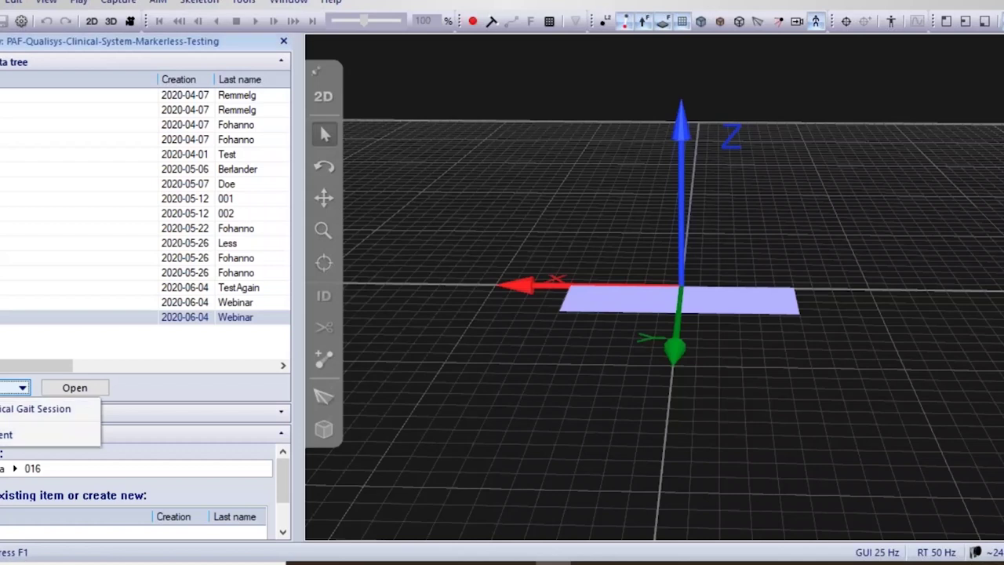
{"action": "left_click", "coordinate": [6, 412]}
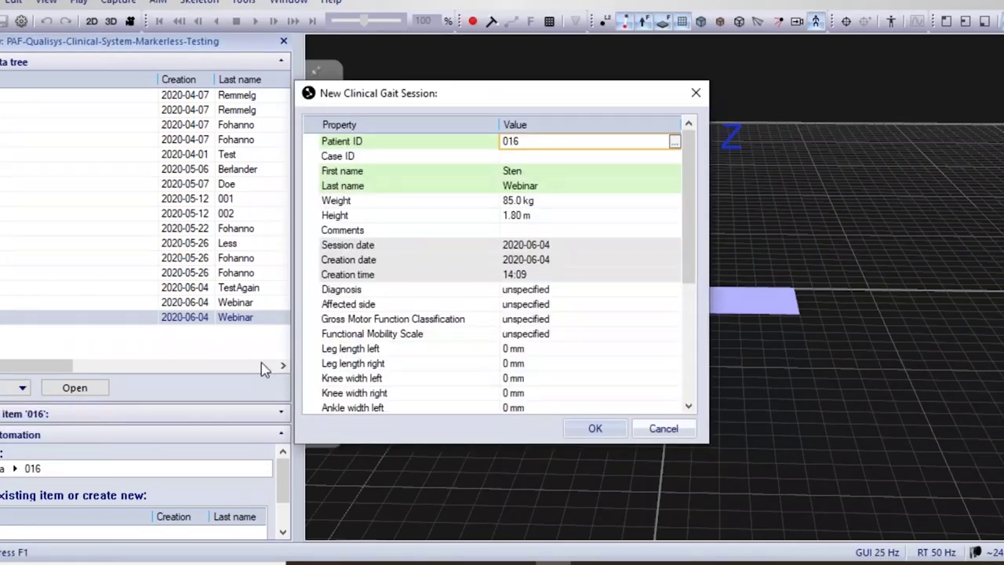
{"action": "left_click", "coordinate": [594, 427]}
Add a Markerless session under the gait session with its default properties.
{"action": "left_click", "coordinate": [9, 389]}
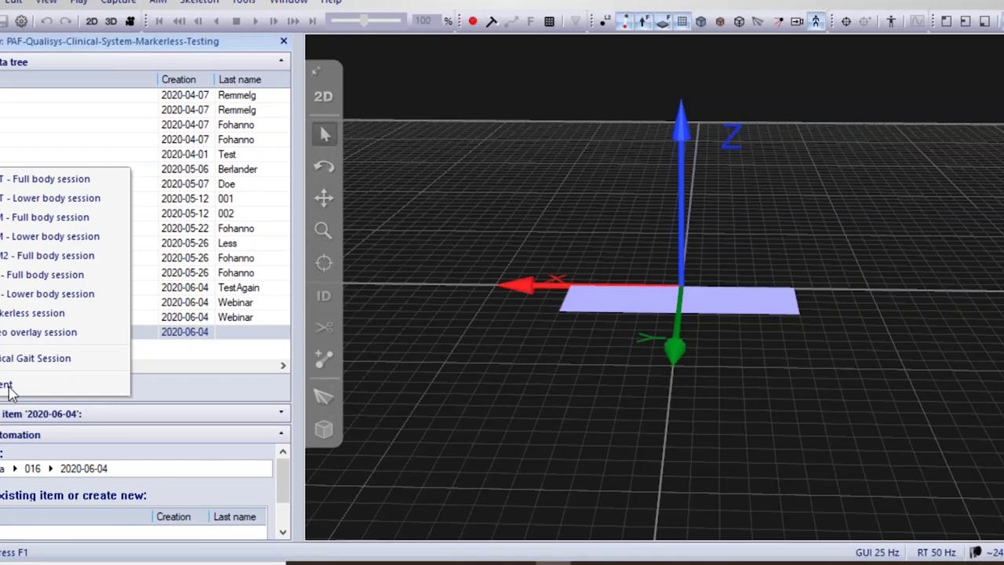
{"action": "left_click", "coordinate": [34, 318]}
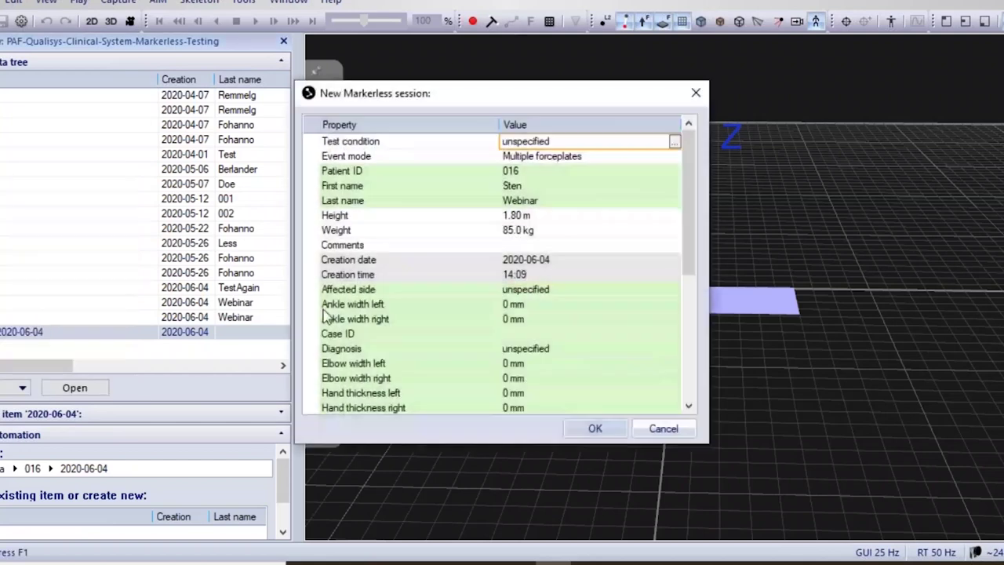
{"action": "left_click", "coordinate": [598, 428]}
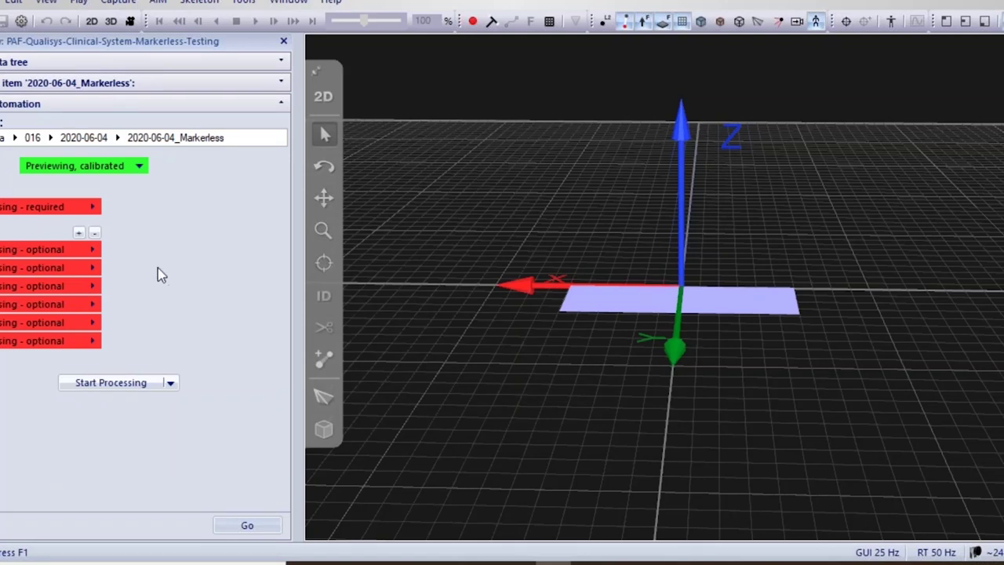
Check the live camera videos in 2D, capture the required markerless measurement, and show its recorded videos in 2D.
{"action": "left_click", "coordinate": [19, 216]}
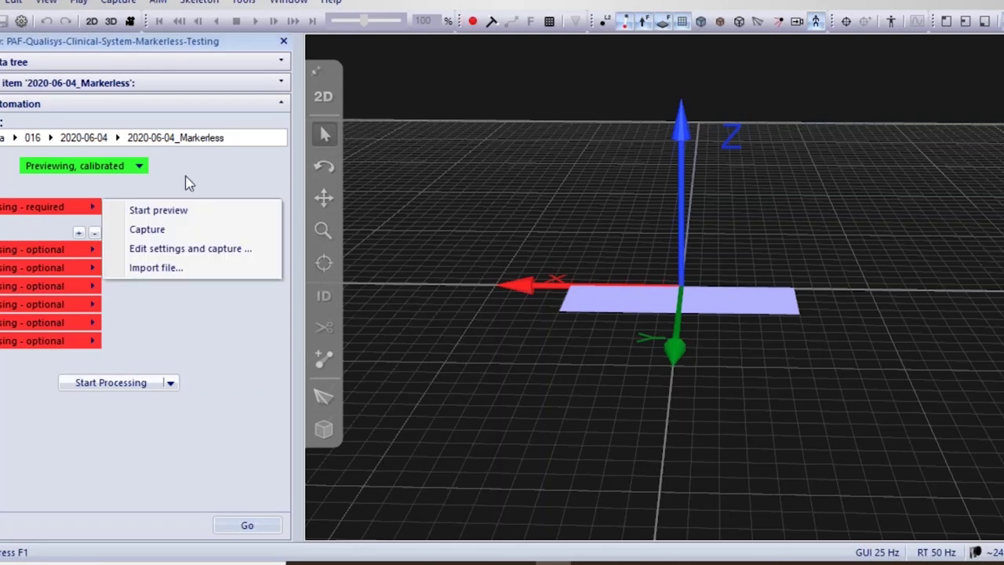
{"action": "left_click", "coordinate": [324, 95]}
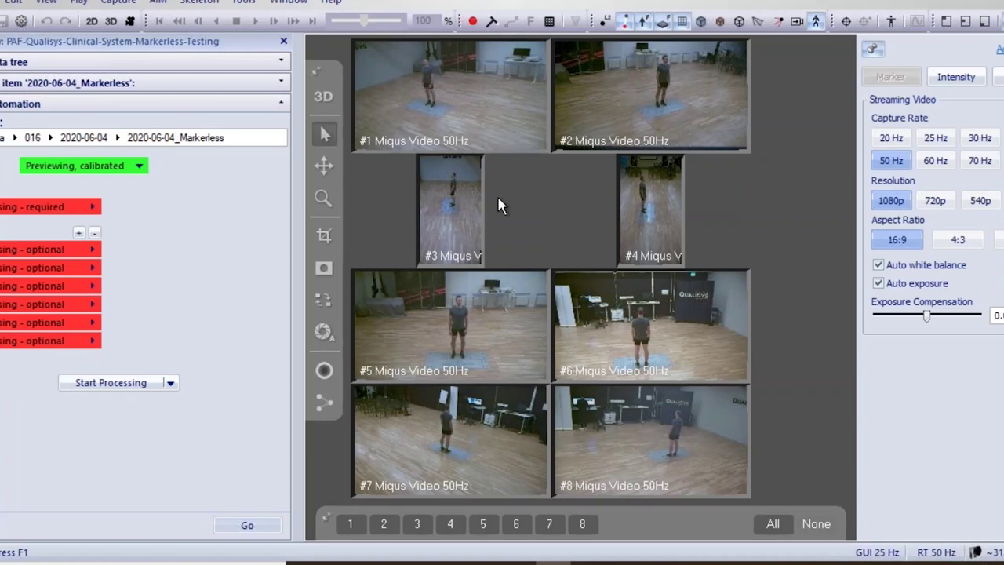
{"action": "left_click", "coordinate": [19, 213]}
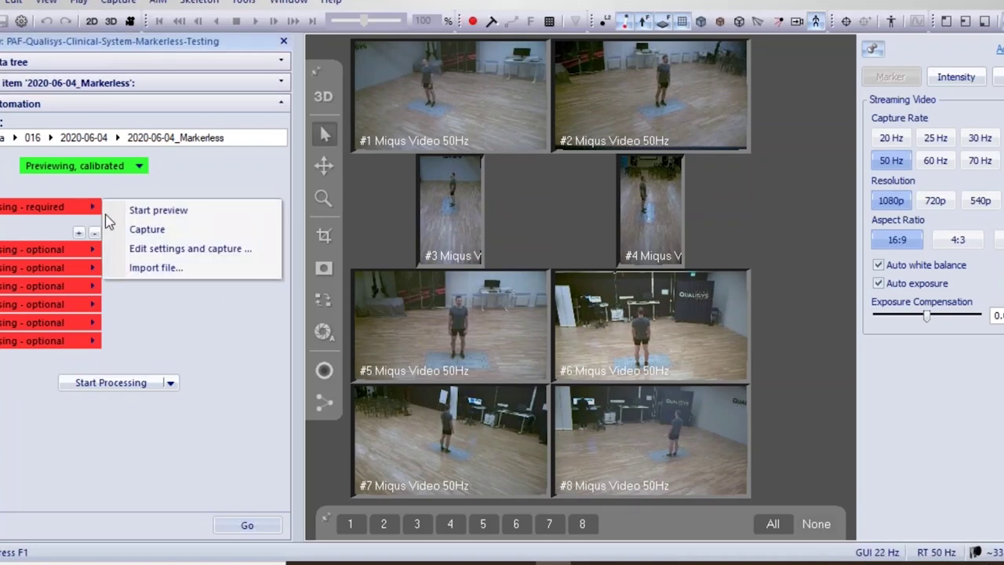
{"action": "left_click", "coordinate": [181, 231]}
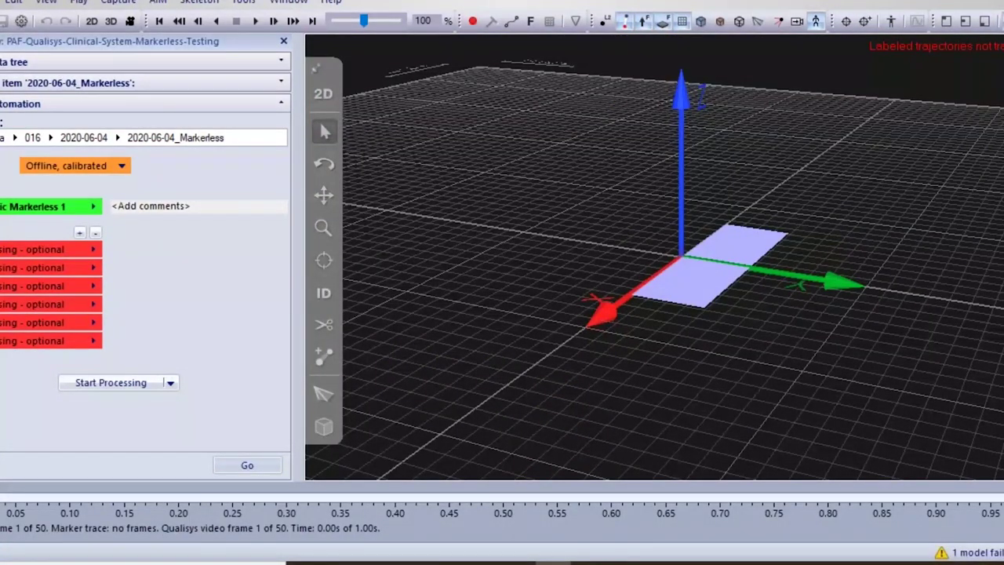
{"action": "left_click", "coordinate": [332, 103]}
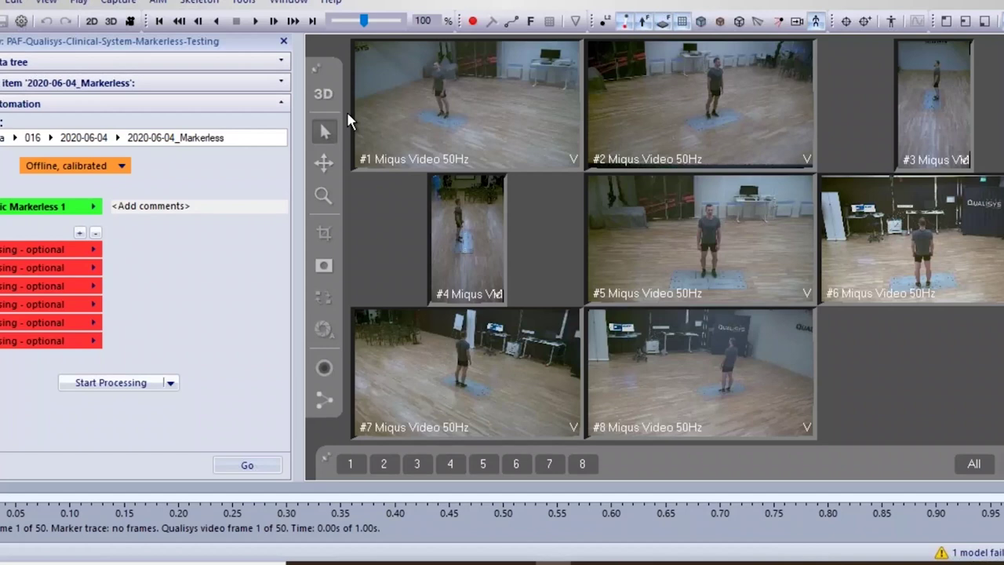
Capture the first optional markerless walking trial and play back its camera videos in 2D.
{"action": "left_click", "coordinate": [39, 246]}
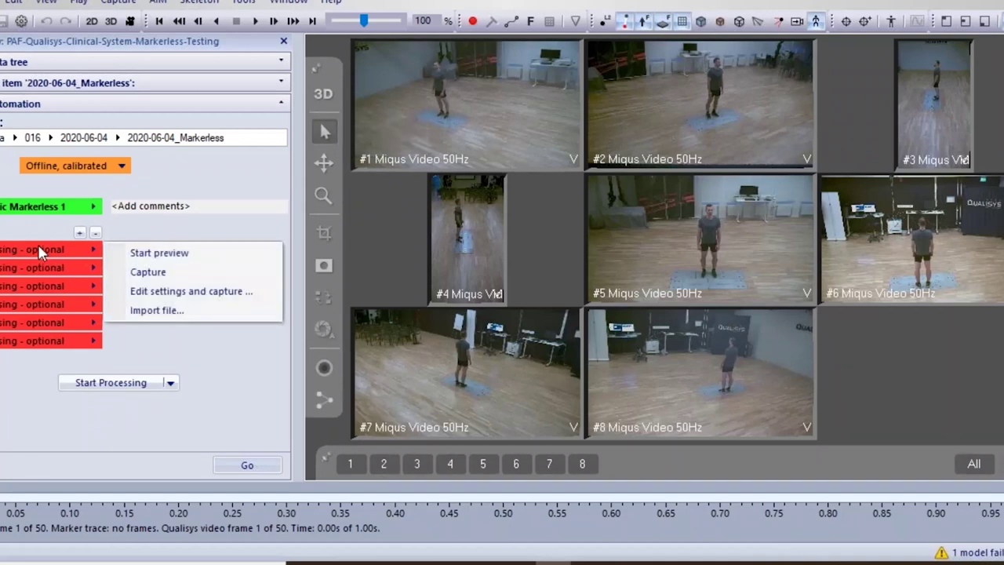
{"action": "left_click", "coordinate": [182, 271]}
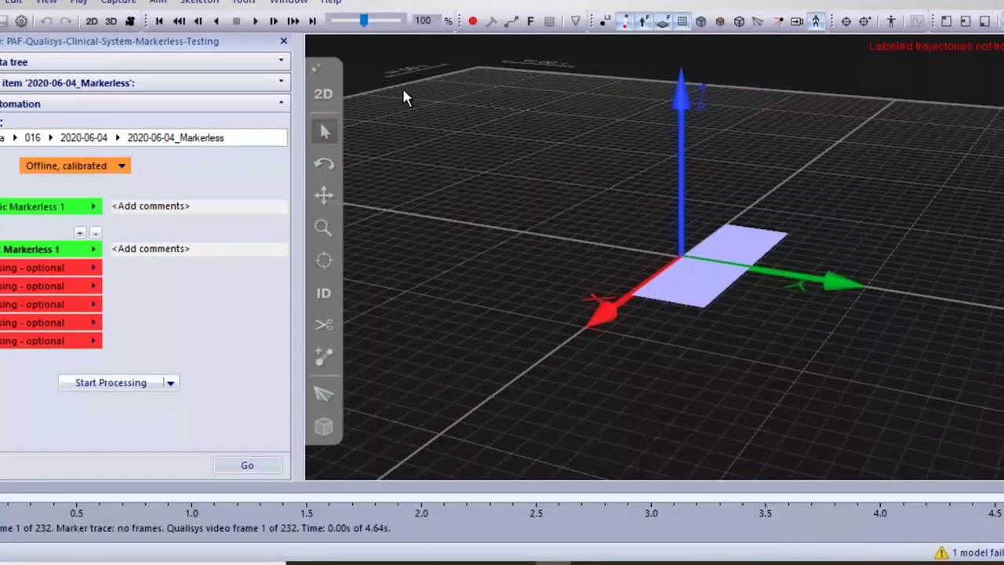
{"action": "left_click", "coordinate": [324, 97]}
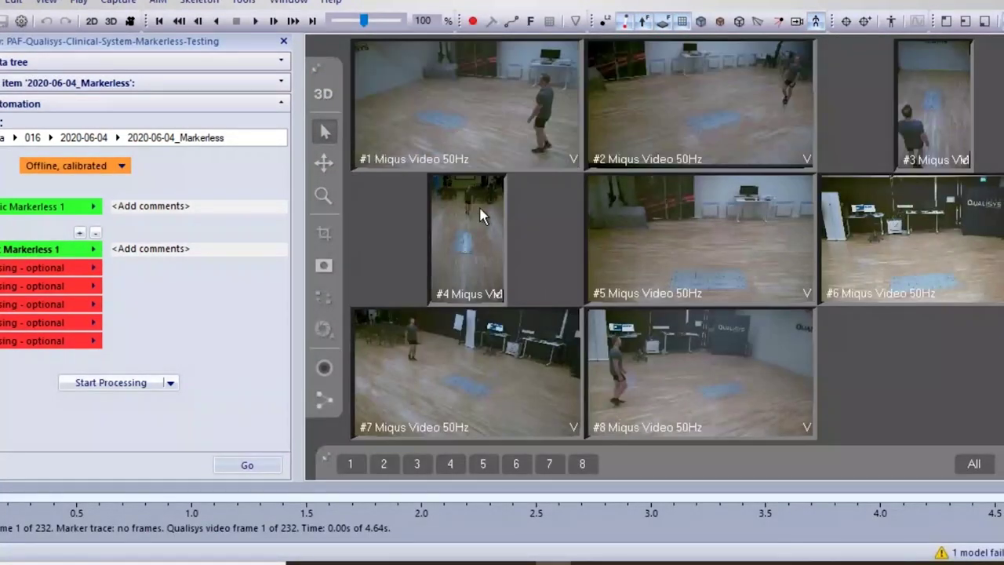
{"action": "key", "text": "space"}
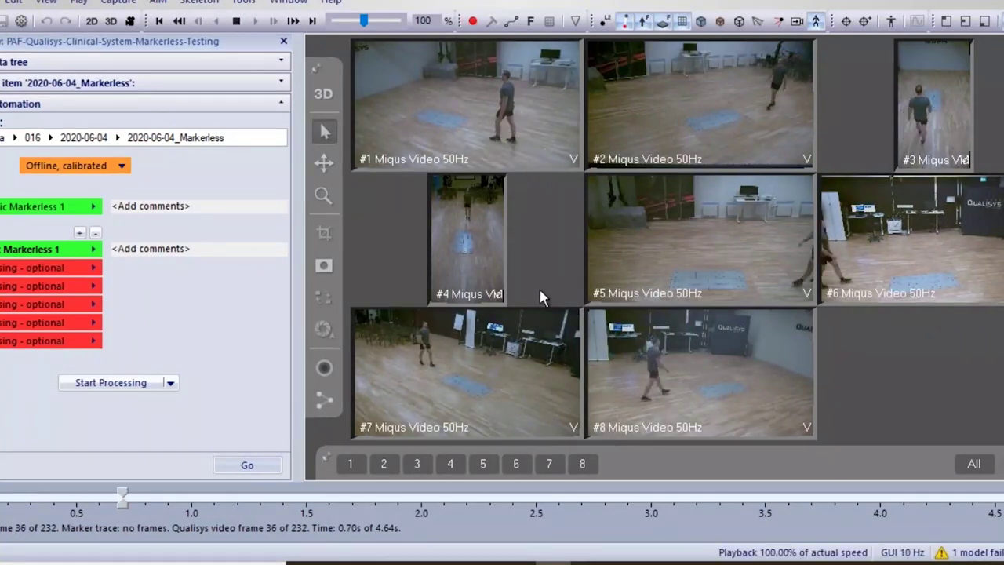
Play the first walking trial in the 3D view to examine the force vectors on the force plates.
{"action": "left_click", "coordinate": [323, 94]}
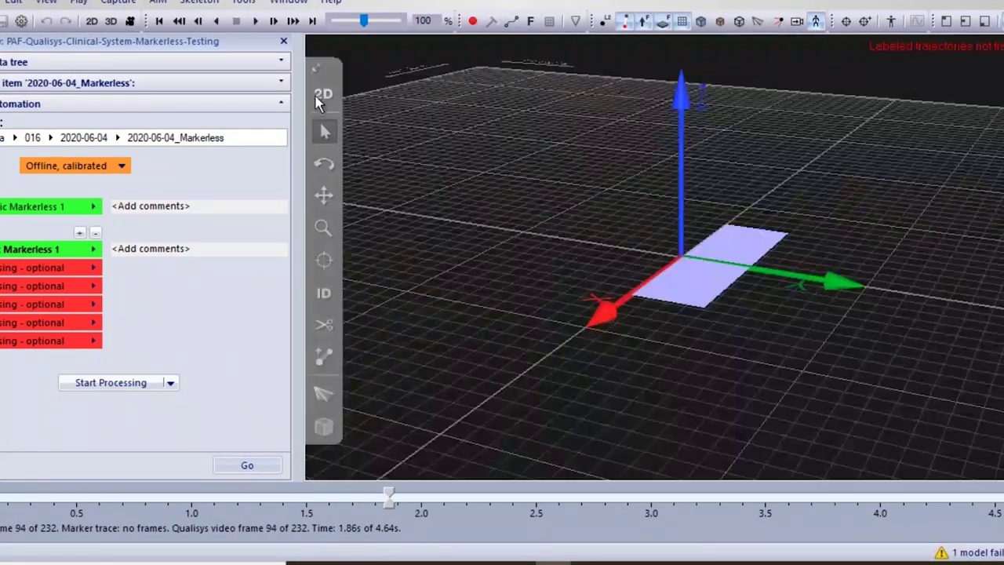
{"action": "key", "text": "space"}
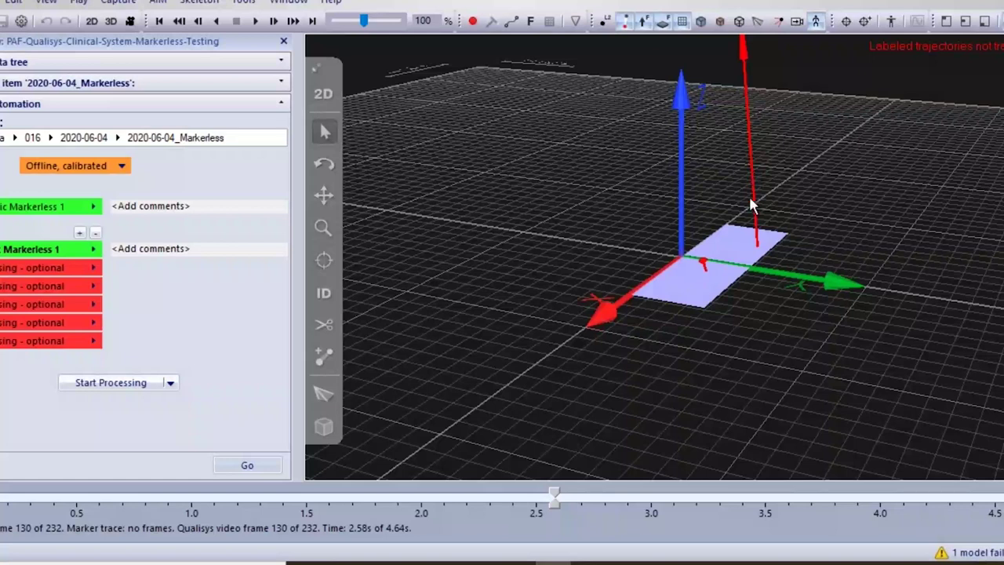
{"action": "key", "text": "space"}
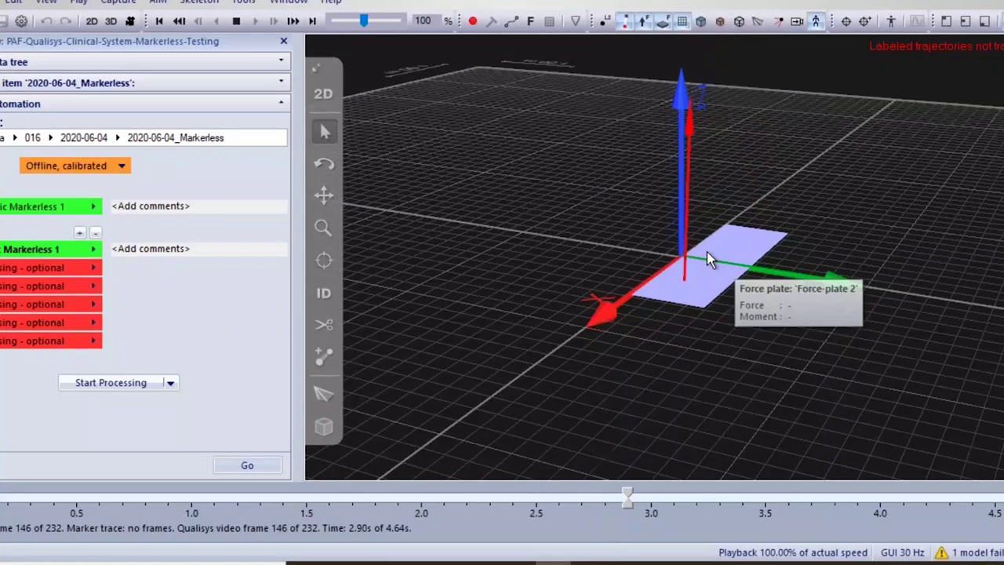
Show the 3D data overlay on the camera 2 video, enlarge that camera's view and play the trial.
{"action": "key", "text": "2"}
{"action": "right_click", "coordinate": [716, 130]}
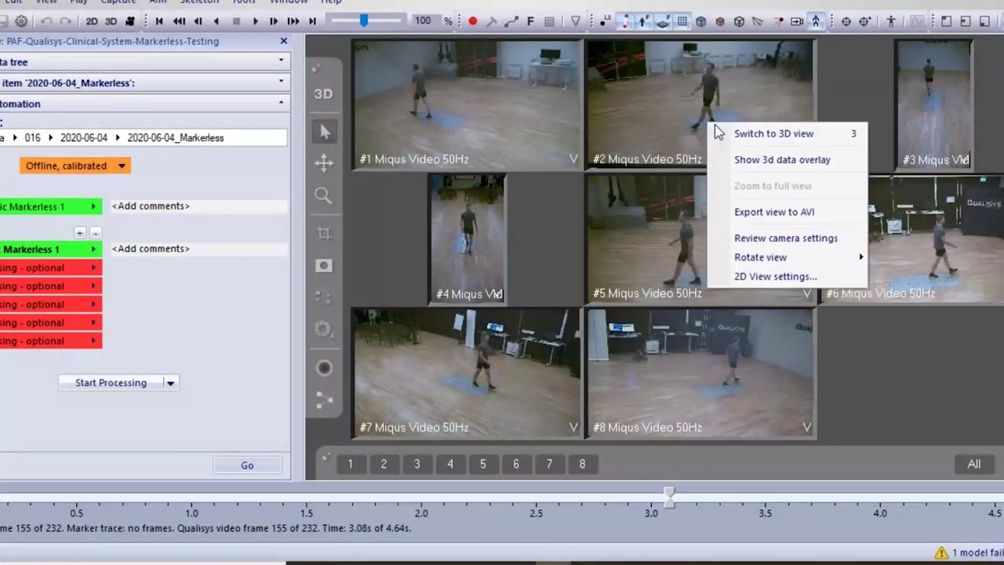
{"action": "left_click", "coordinate": [737, 159]}
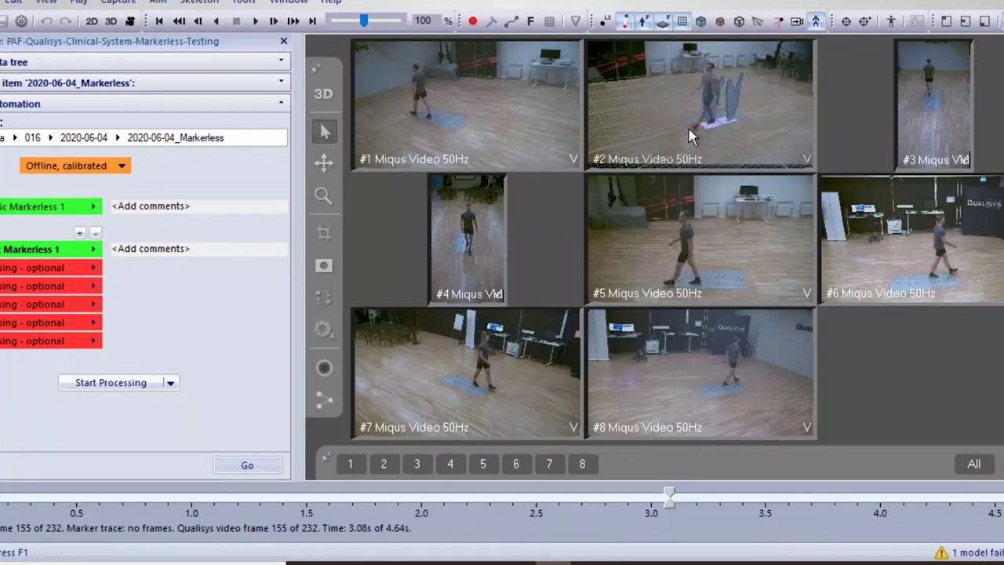
{"action": "double_click", "coordinate": [691, 136]}
{"action": "key", "text": "space"}
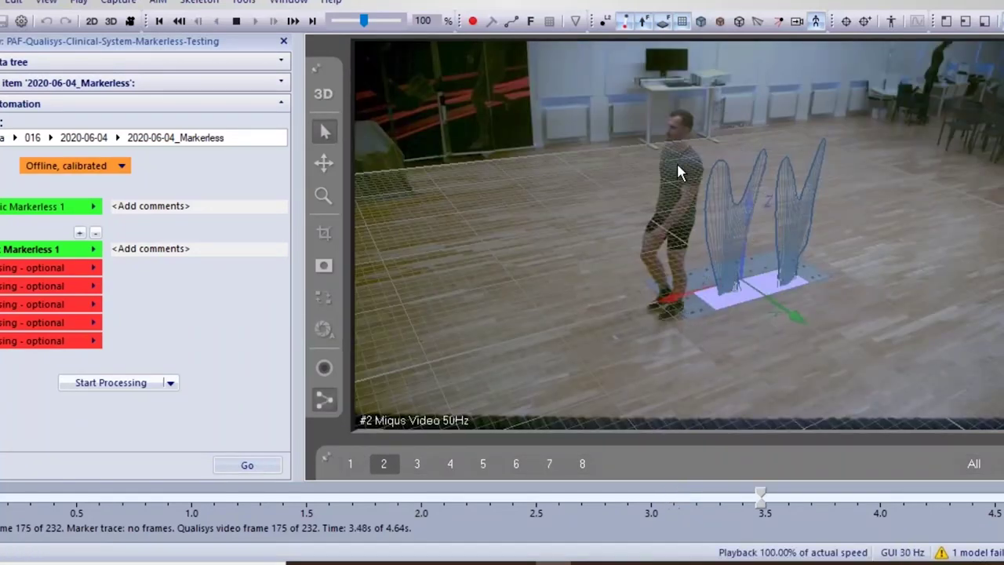
Capture the second optional markerless walking trial and play back its camera videos in 2D.
{"action": "left_click", "coordinate": [37, 268]}
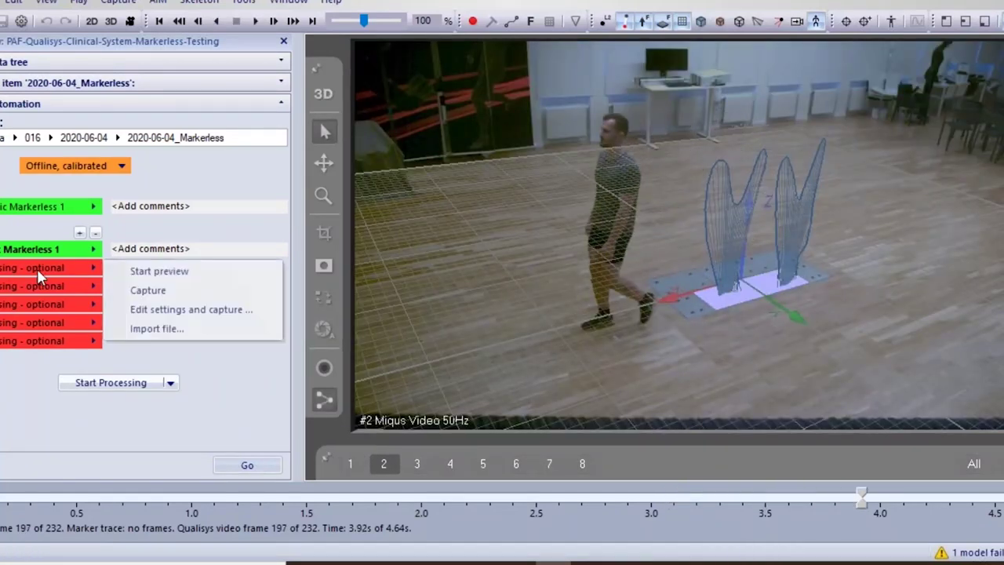
{"action": "left_click", "coordinate": [165, 291]}
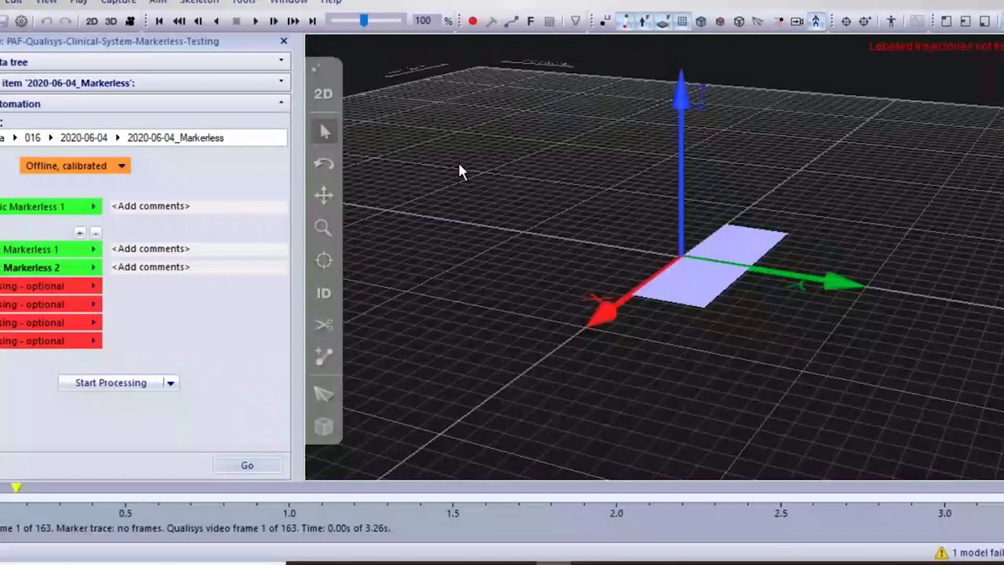
{"action": "left_click", "coordinate": [323, 94]}
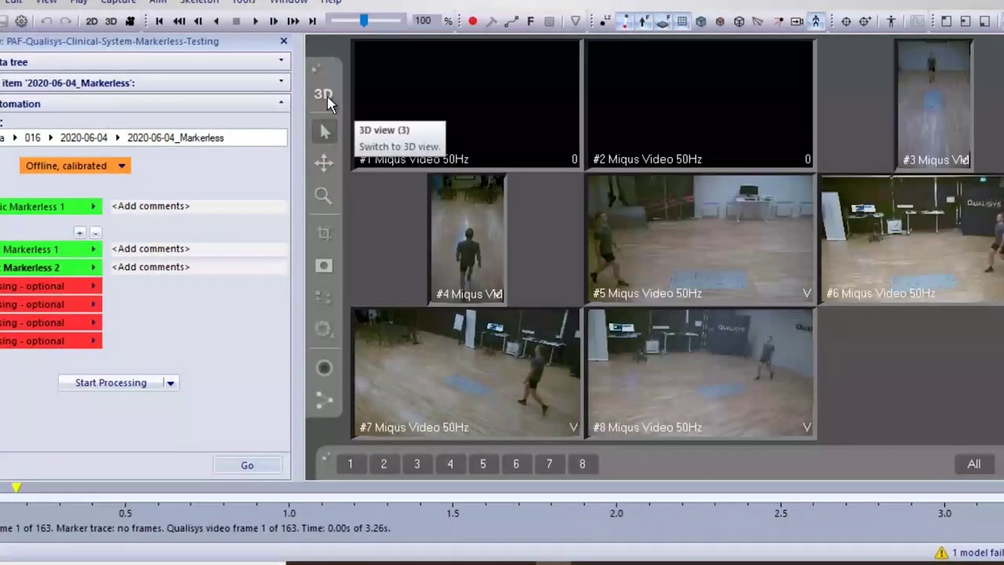
{"action": "key", "text": "space"}
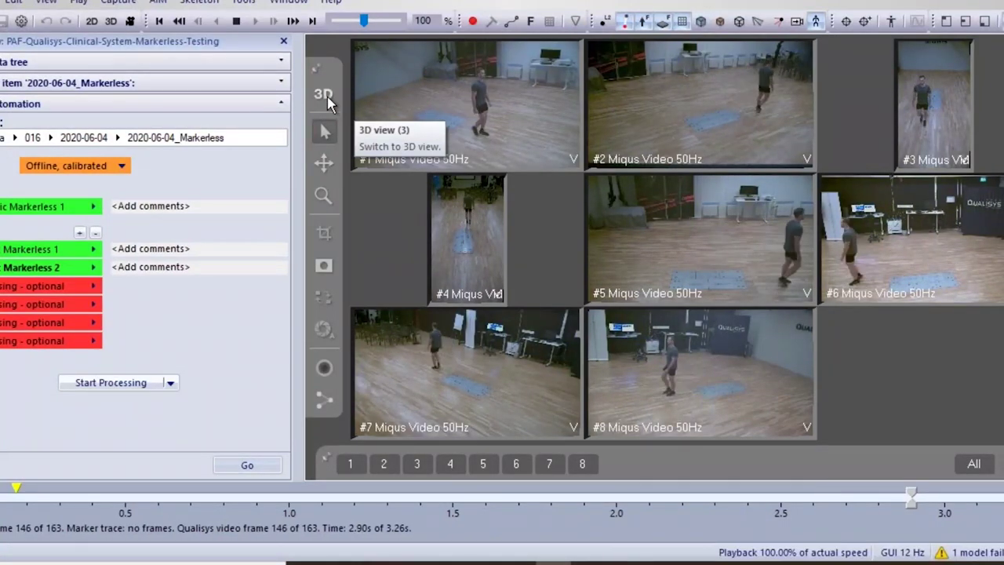
{"action": "key", "text": "space"}
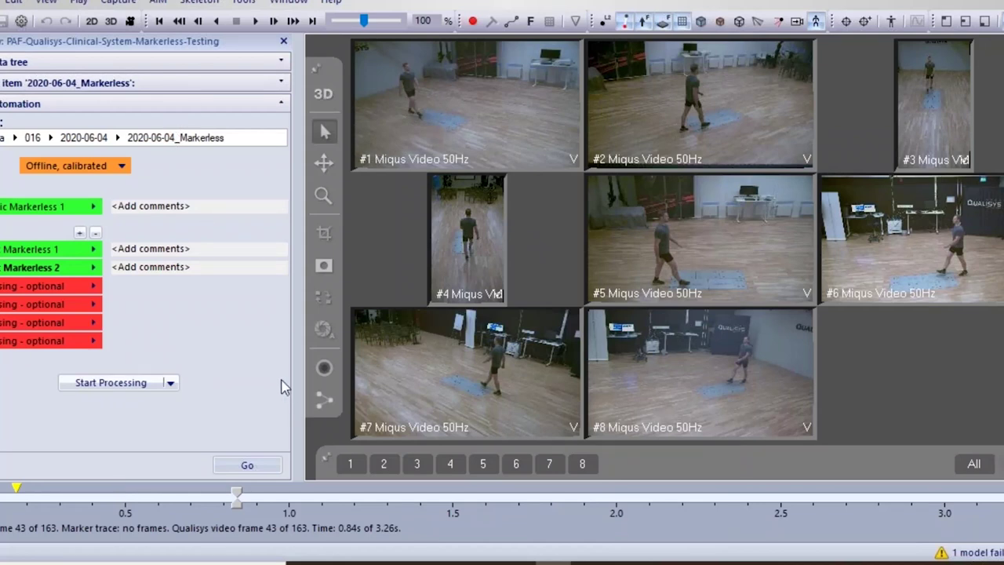
Run the Initiate Theia and Theia Processing steps on the session's markerless recordings.
{"action": "left_click", "coordinate": [171, 384]}
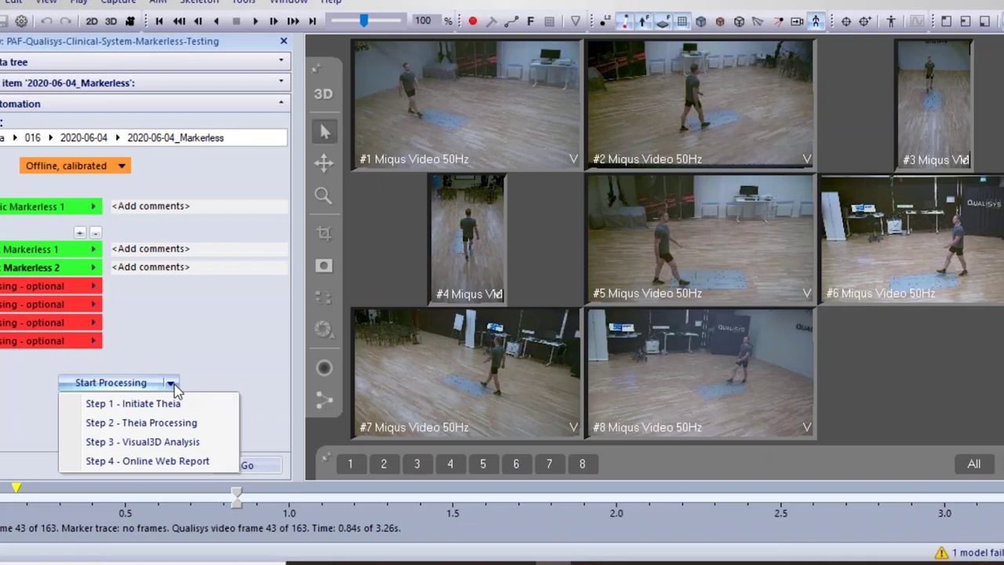
{"action": "left_click", "coordinate": [166, 404]}
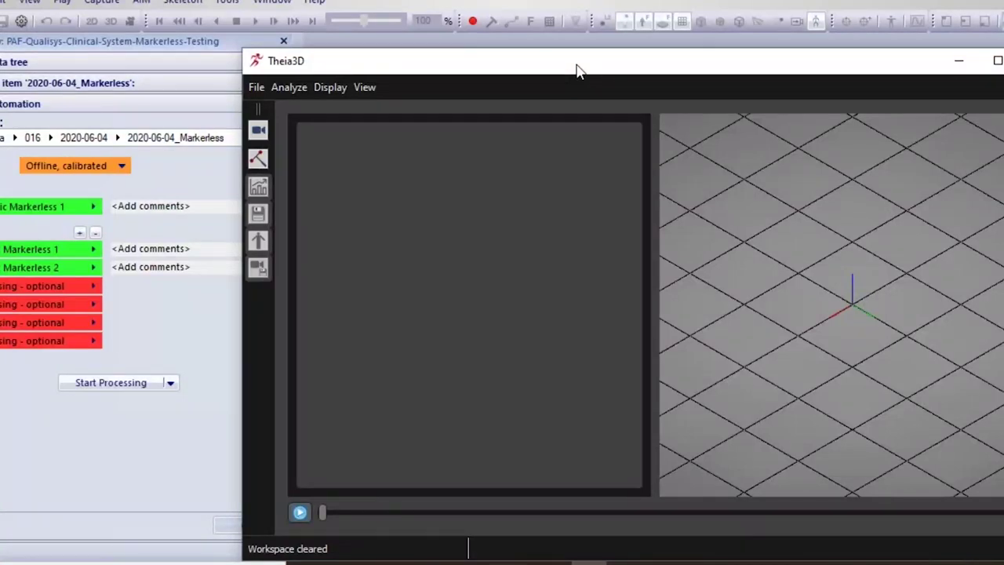
{"action": "left_click", "coordinate": [170, 383]}
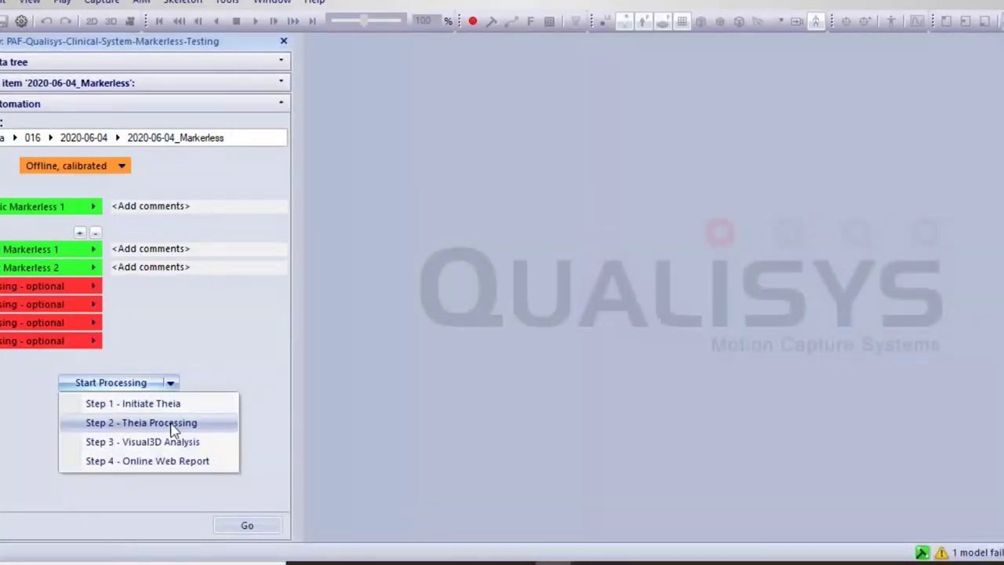
{"action": "left_click", "coordinate": [173, 424]}
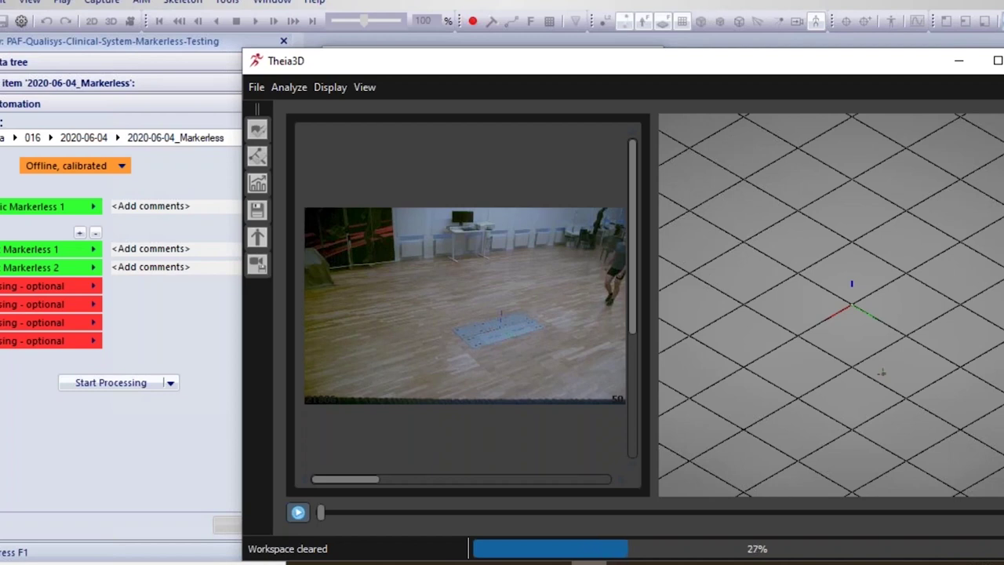
{"action": "left_click_drag", "start_coordinate": [565, 68], "coordinate": [463, 42]}
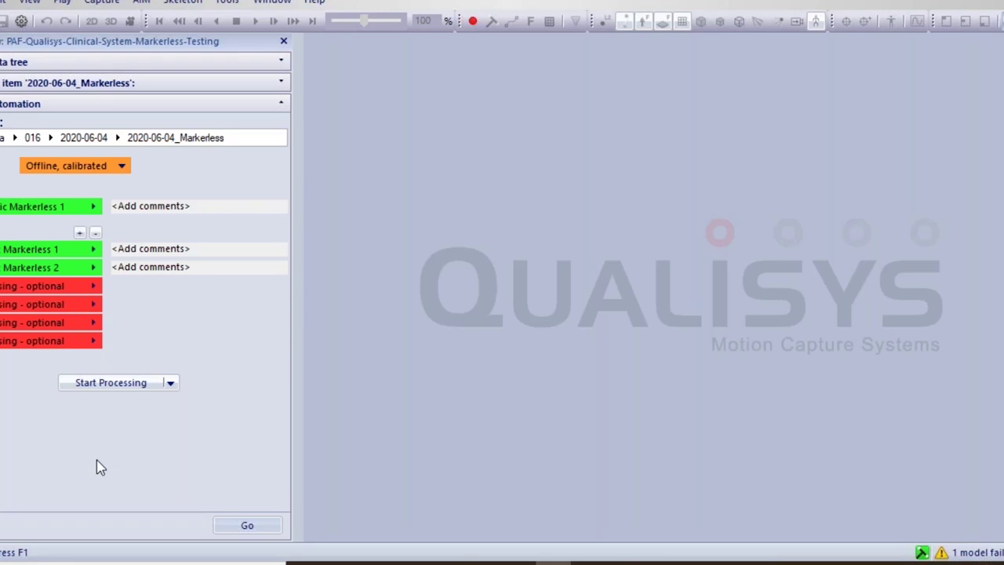
Run the Visual3D Analysis step on the markerless session, dismiss the pipeline processing results and maximize the Visual3D window.
{"action": "left_click", "coordinate": [172, 385]}
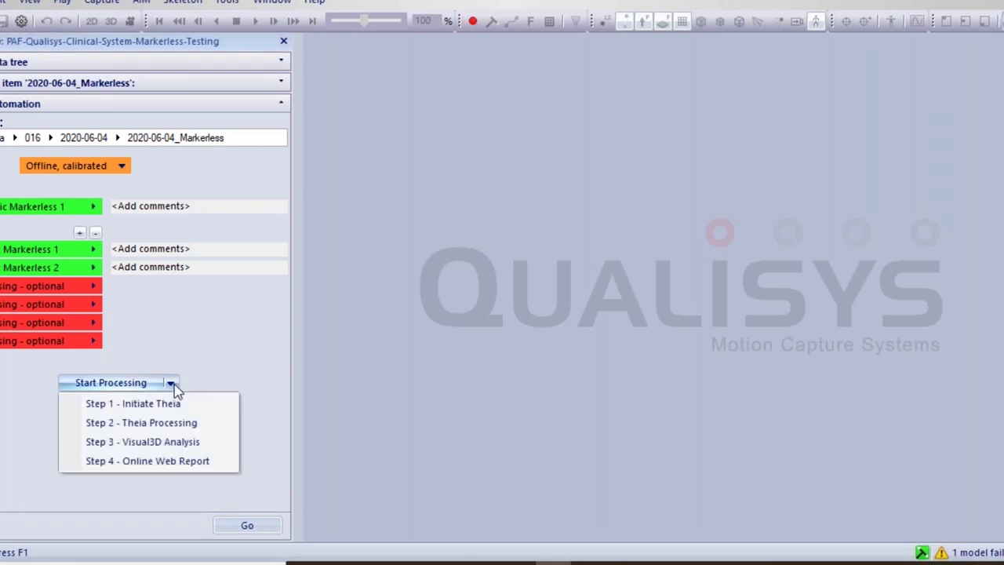
{"action": "left_click", "coordinate": [164, 448]}
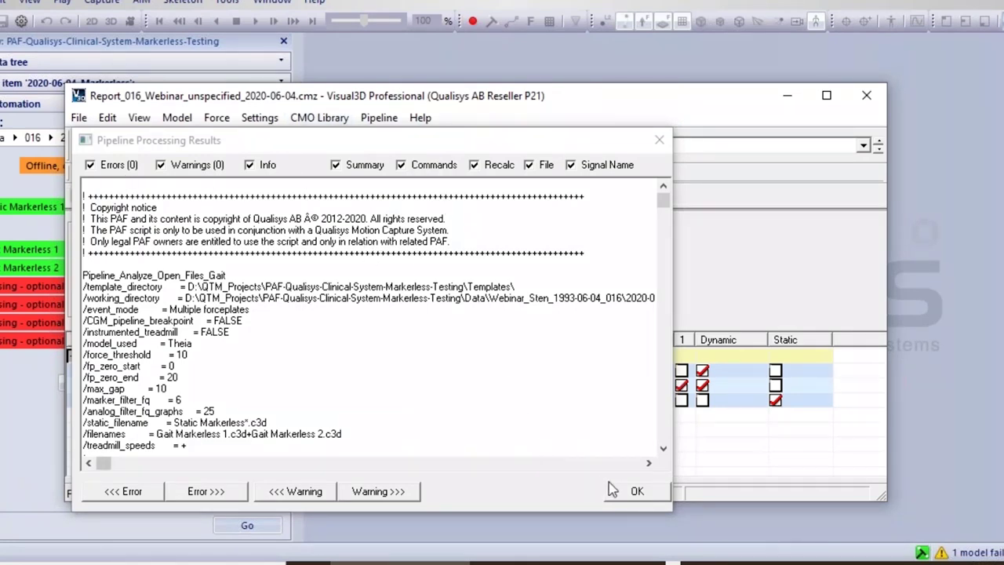
{"action": "left_click", "coordinate": [634, 491]}
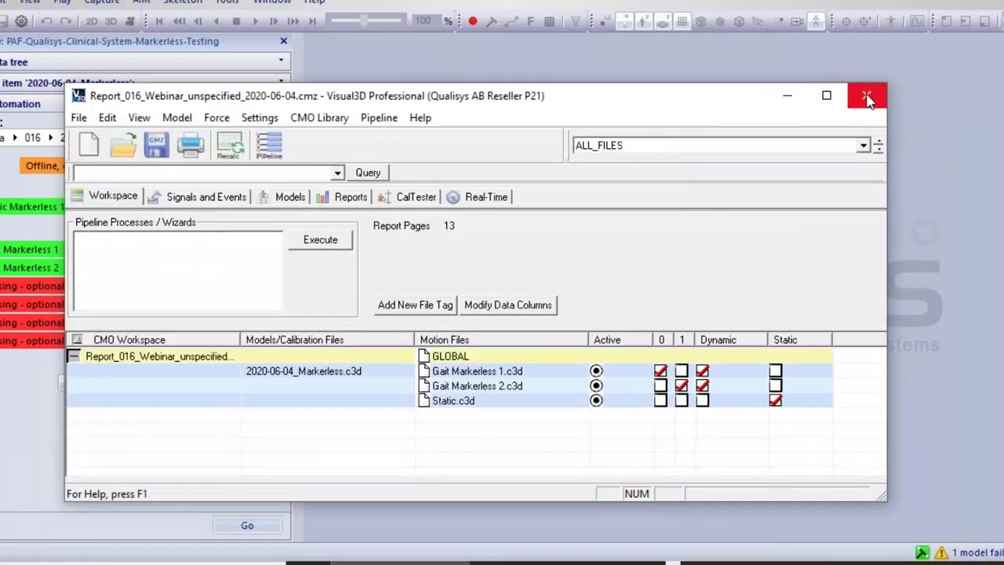
{"action": "double_click", "coordinate": [735, 100]}
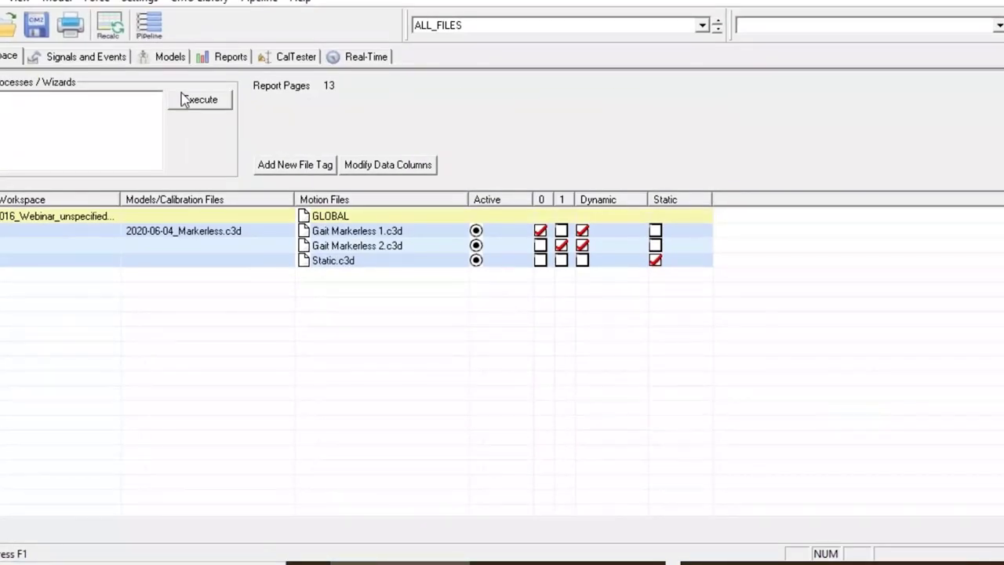
Show Gait Markerless 1.c3d under Signals and Events and play the skeleton animation in an enlarged, angled 3D view.
{"action": "left_click", "coordinate": [83, 60]}
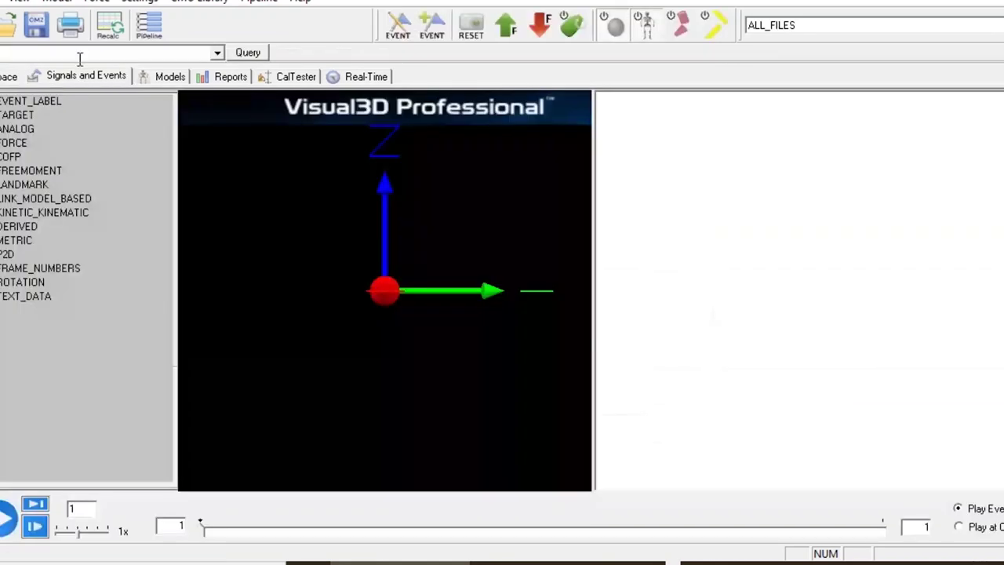
{"action": "left_click", "coordinate": [796, 29]}
{"action": "left_click", "coordinate": [808, 39]}
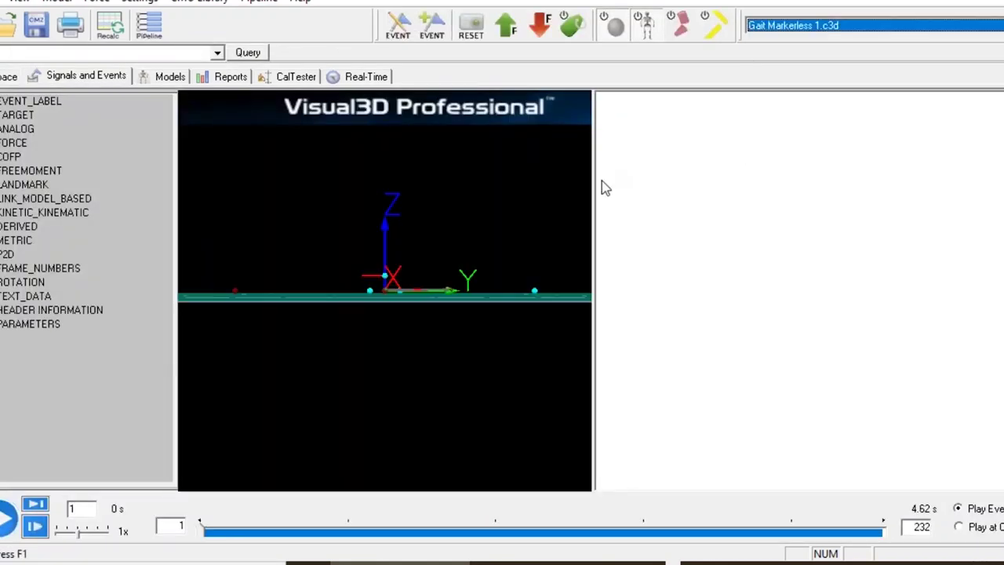
{"action": "left_click_drag", "start_coordinate": [595, 190], "coordinate": [693, 199]}
{"action": "left_click_drag", "start_coordinate": [515, 276], "coordinate": [539, 332]}
{"action": "left_click", "coordinate": [33, 527]}
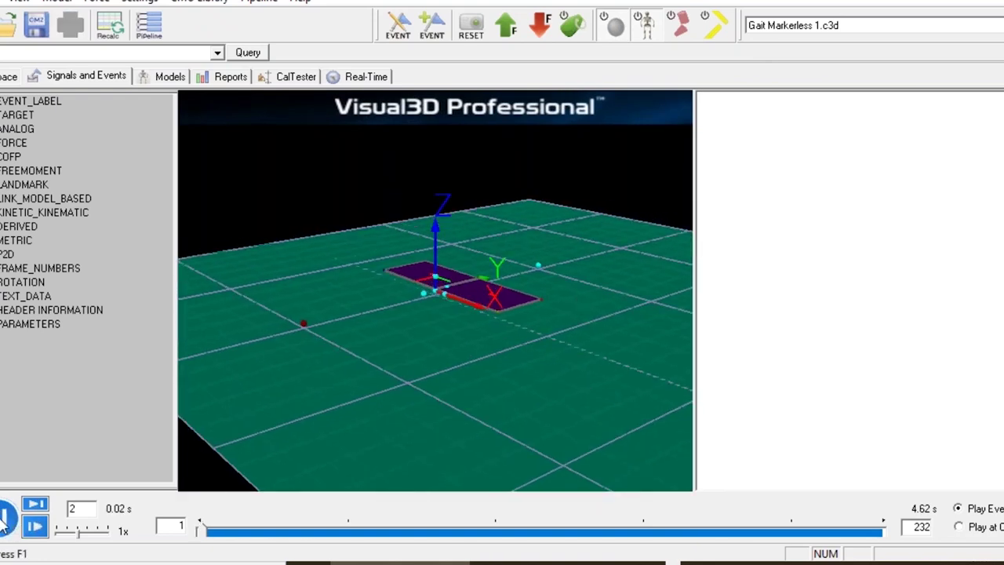
{"action": "left_click_drag", "start_coordinate": [449, 281], "coordinate": [443, 365]}
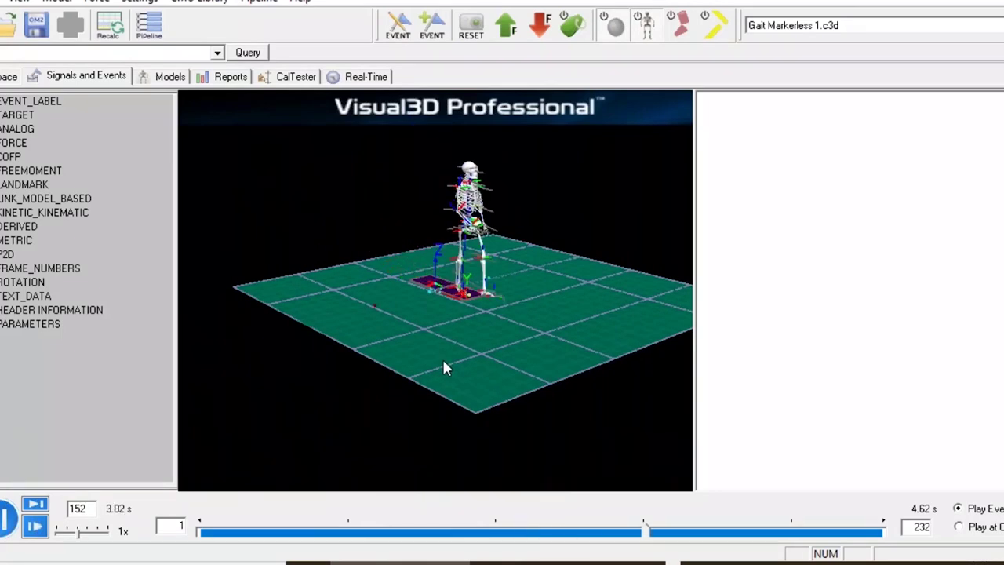
{"action": "left_click", "coordinate": [3, 524]}
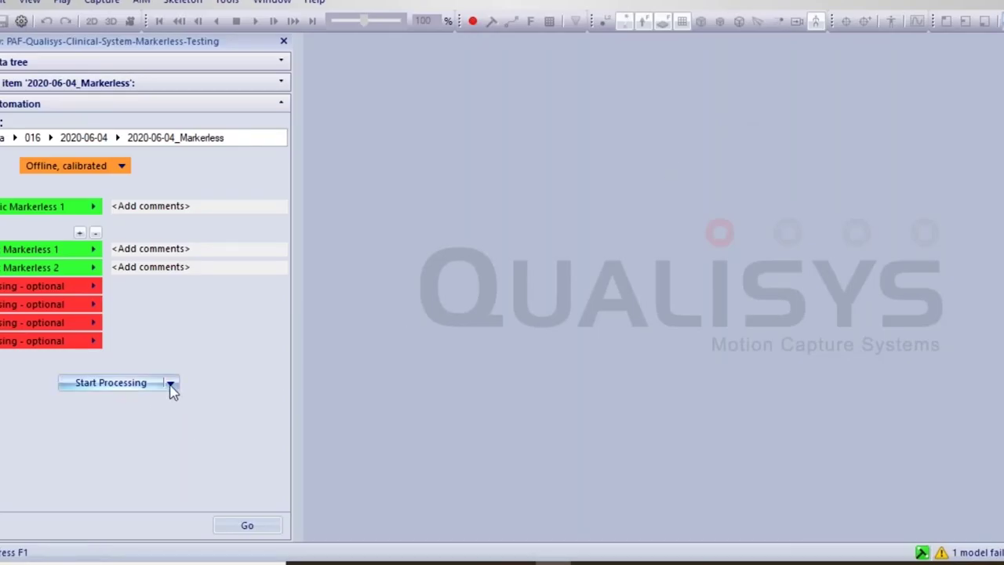
Run the Online Web Report step for the session and claim the uploaded report for the logged-in account.
{"action": "left_click", "coordinate": [171, 383]}
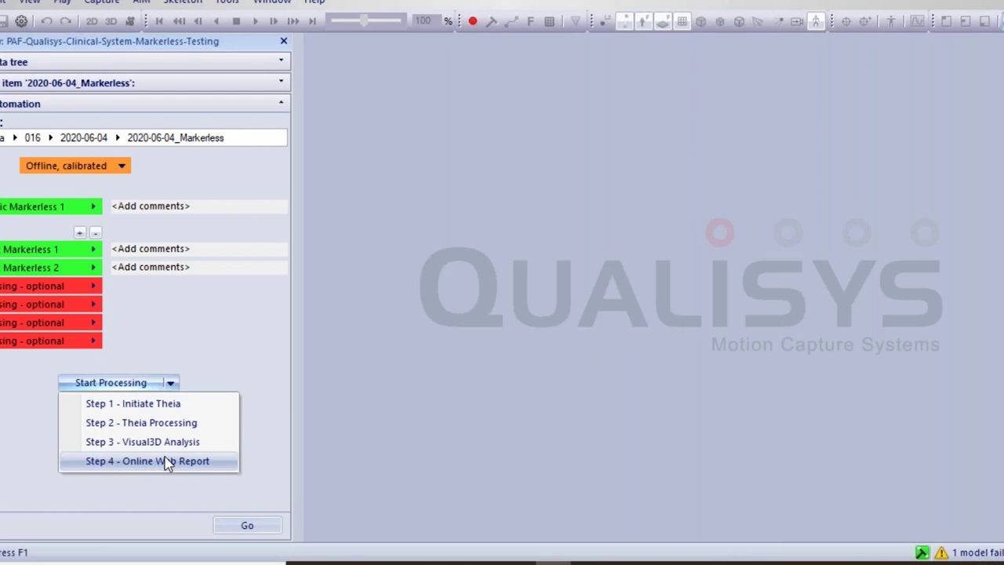
{"action": "left_click", "coordinate": [167, 461]}
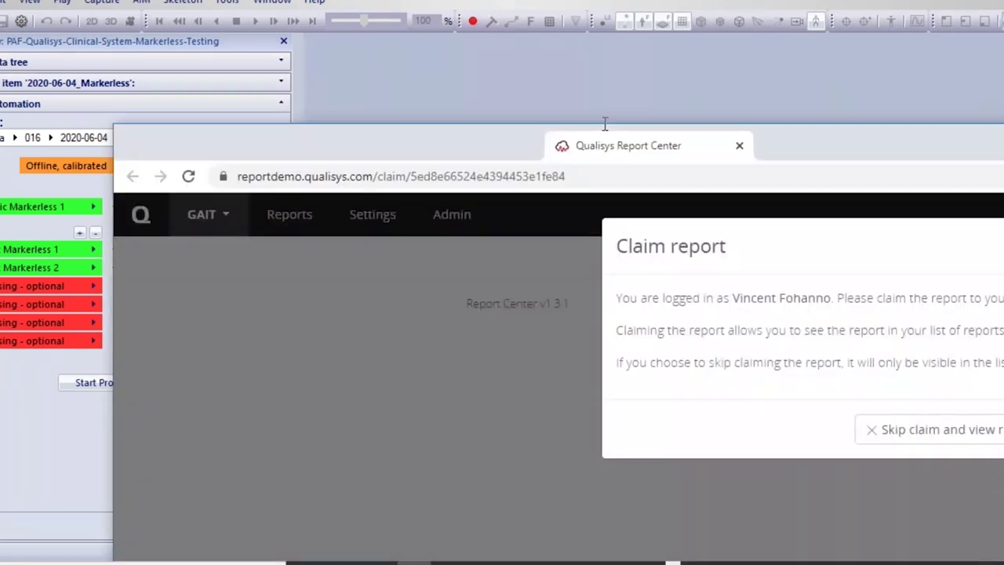
{"action": "double_click", "coordinate": [605, 123]}
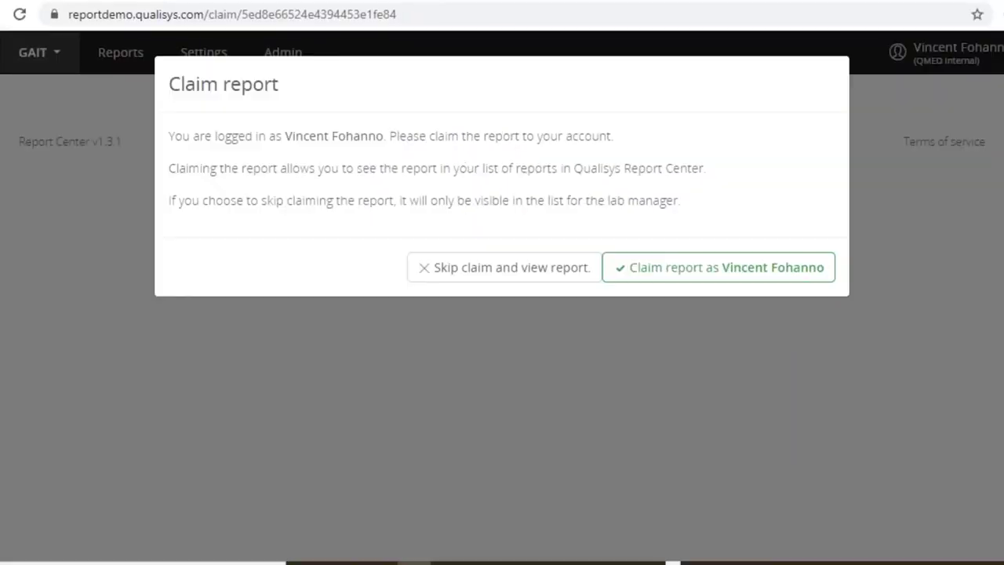
{"action": "left_click", "coordinate": [706, 274]}
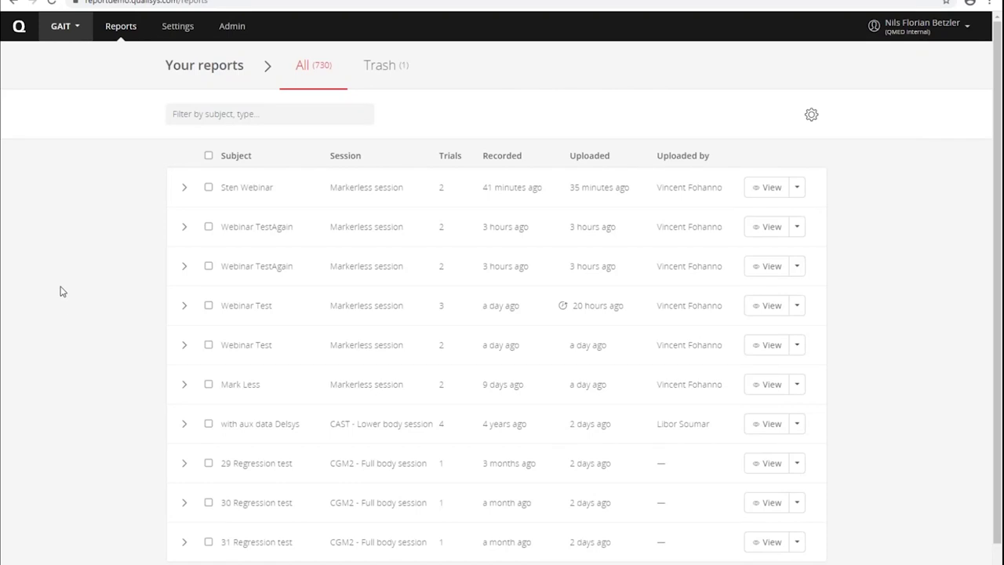
Refresh the Report Center list and open the most recently uploaded markerless session report.
{"action": "key", "text": "F5"}
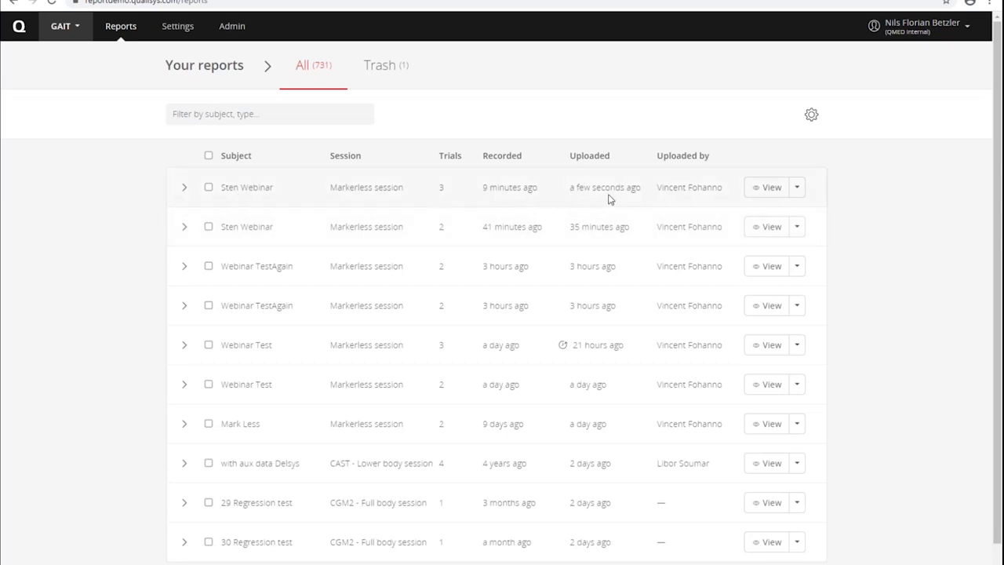
{"action": "mouse_move", "coordinate": [599, 193]}
{"action": "left_click", "coordinate": [765, 190]}
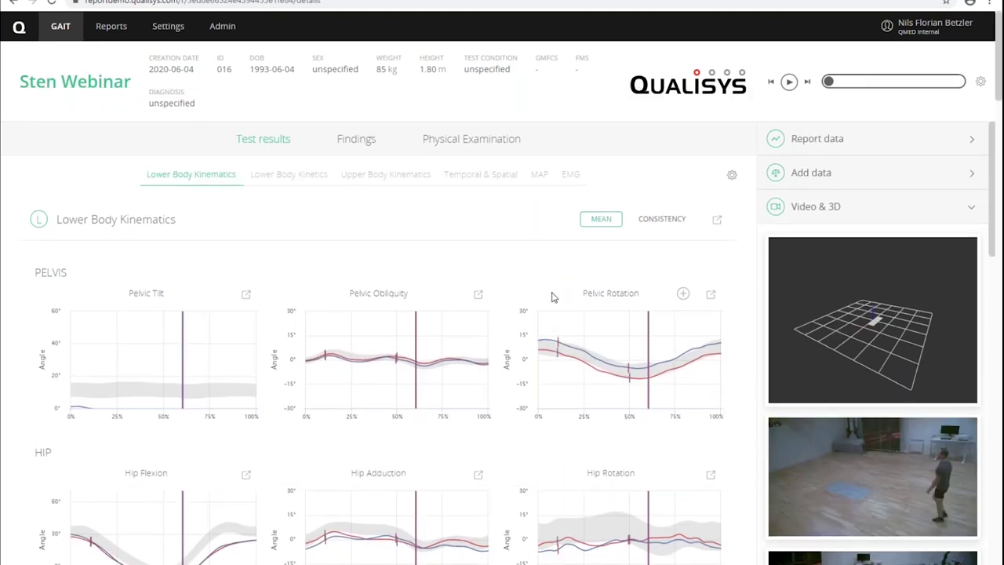
Advance the report's playback timeline into the walking trial and examine the 3D skeleton and the camera videos.
{"action": "left_click_drag", "start_coordinate": [829, 82], "coordinate": [850, 82]}
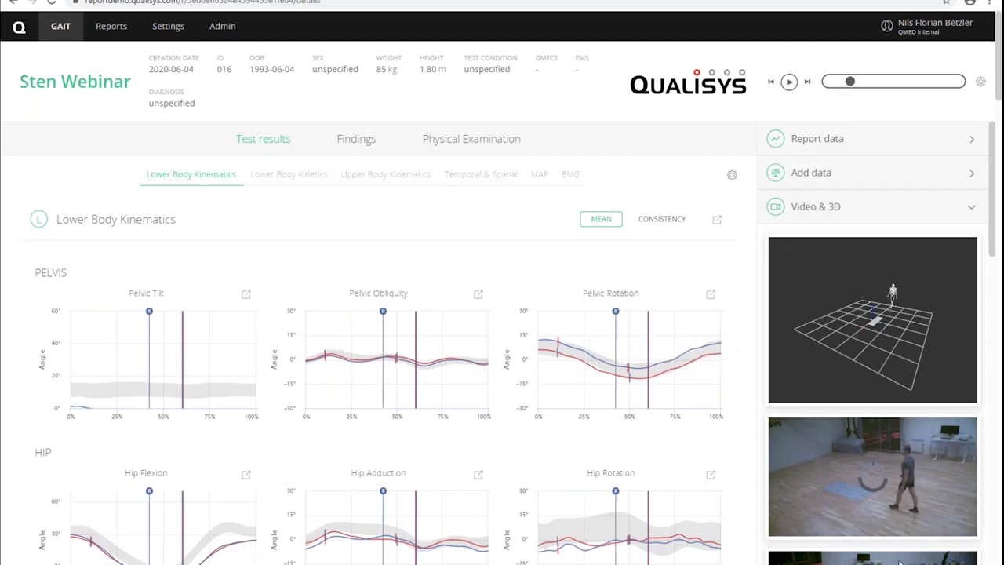
{"action": "scroll", "coordinate": [868, 525], "scroll_direction": "down", "scroll_amount": 10}
{"action": "scroll", "coordinate": [868, 525], "scroll_direction": "down", "scroll_amount": 3}
{"action": "scroll", "coordinate": [868, 510], "scroll_direction": "up", "scroll_amount": 6}
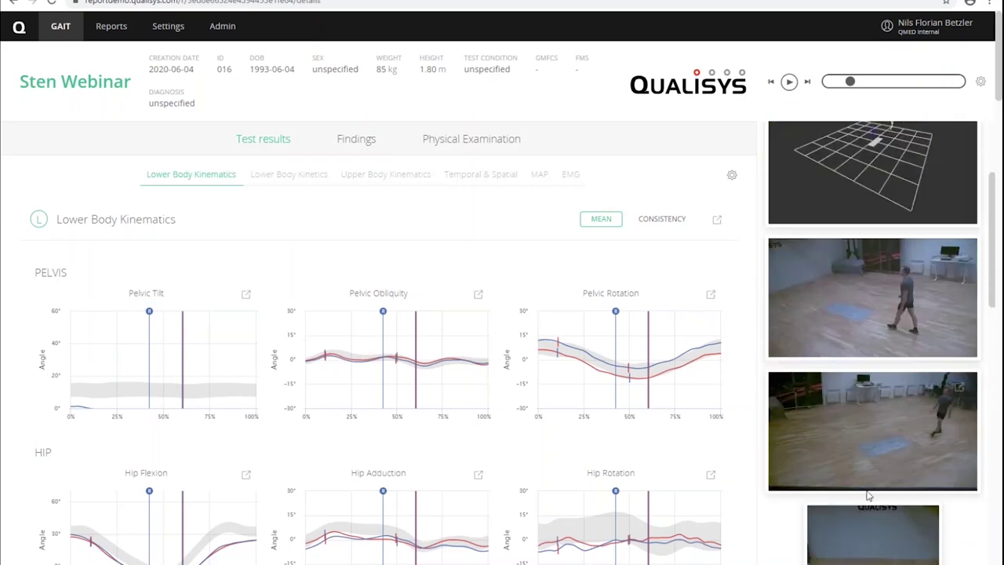
{"action": "scroll", "coordinate": [880, 482], "scroll_direction": "down", "scroll_amount": 5}
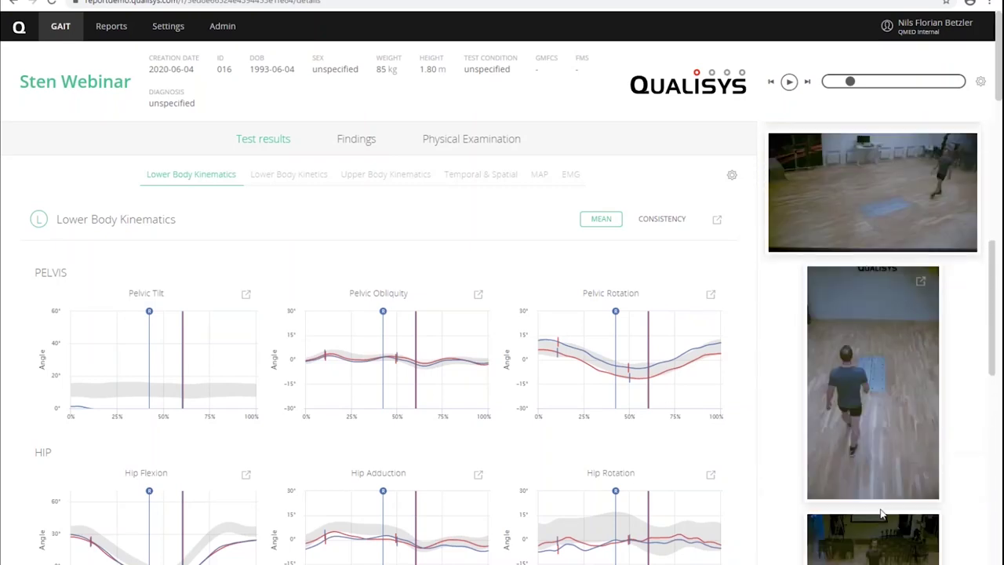
{"action": "scroll", "coordinate": [880, 508], "scroll_direction": "up", "scroll_amount": 8}
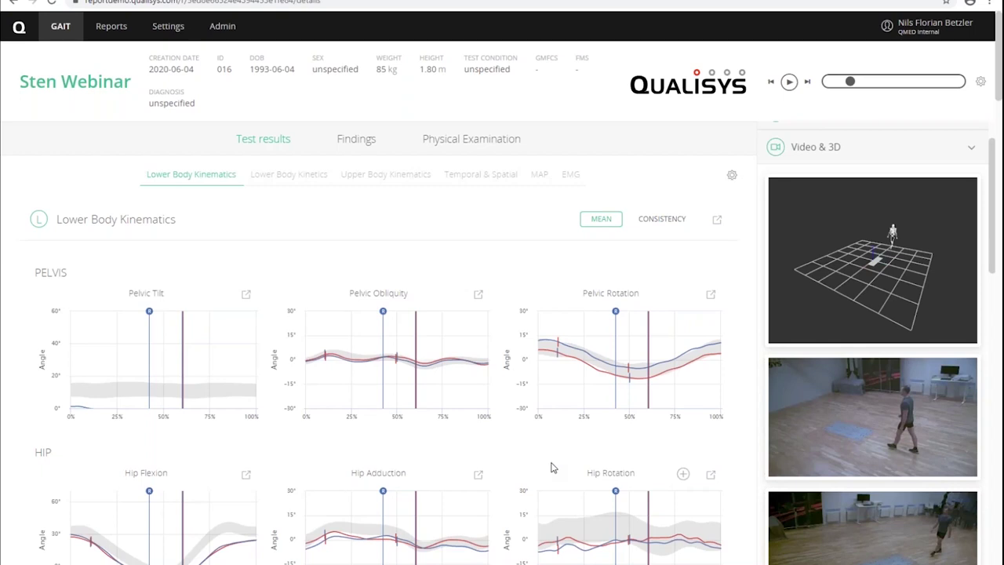
{"action": "mouse_move", "coordinate": [851, 83]}
{"action": "left_mouse_down"}
{"action": "mouse_move", "coordinate": [859, 82]}
{"action": "mouse_move", "coordinate": [850, 81]}
{"action": "left_mouse_up"}
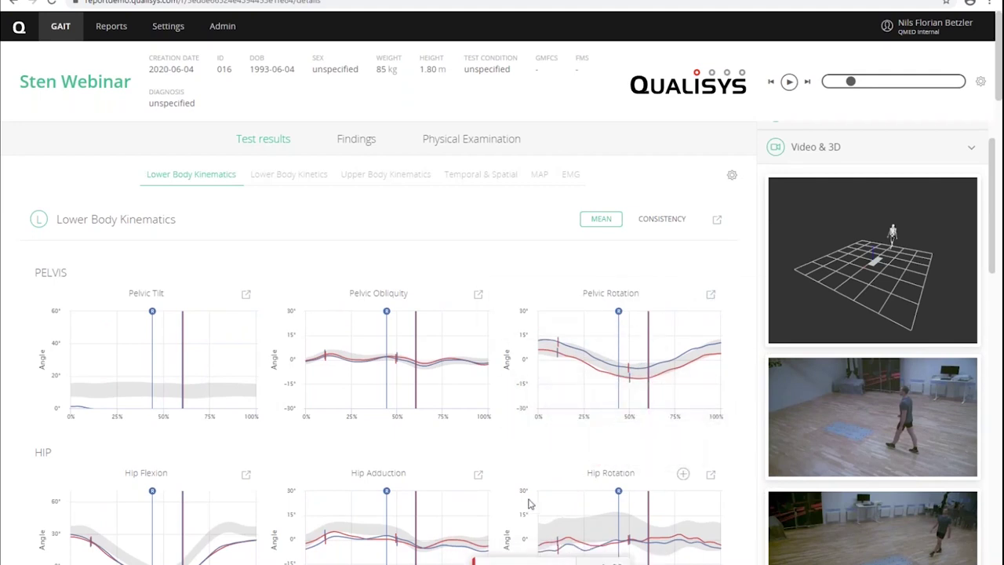
Examine the report's lower body kinematics and kinetics, upper body kinematics, temporal and spatial, MAP and EMG results.
{"action": "scroll", "coordinate": [529, 503], "scroll_direction": "down", "scroll_amount": 2}
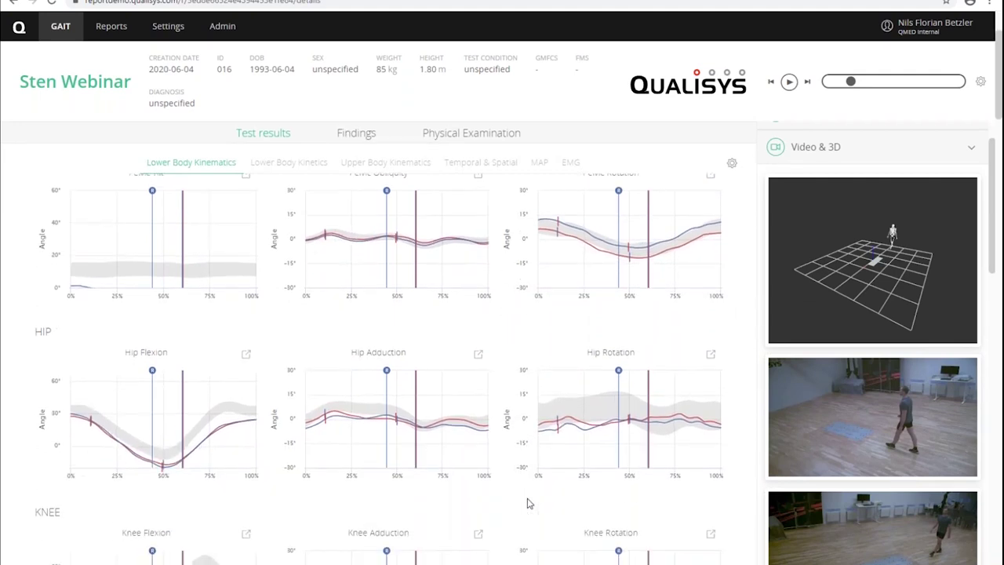
{"action": "scroll", "coordinate": [530, 503], "scroll_direction": "down", "scroll_amount": 2}
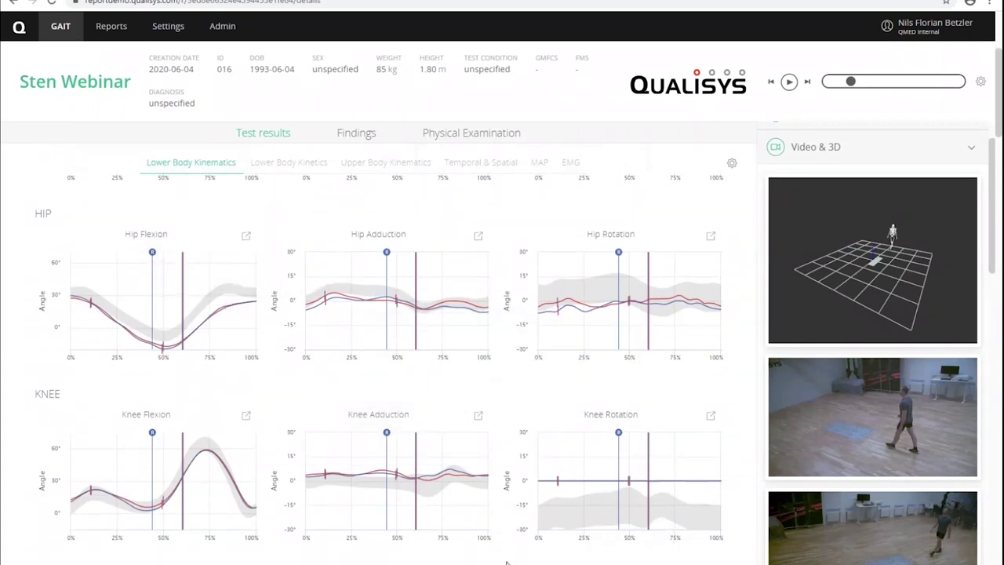
{"action": "scroll", "coordinate": [506, 562], "scroll_direction": "down", "scroll_amount": 8}
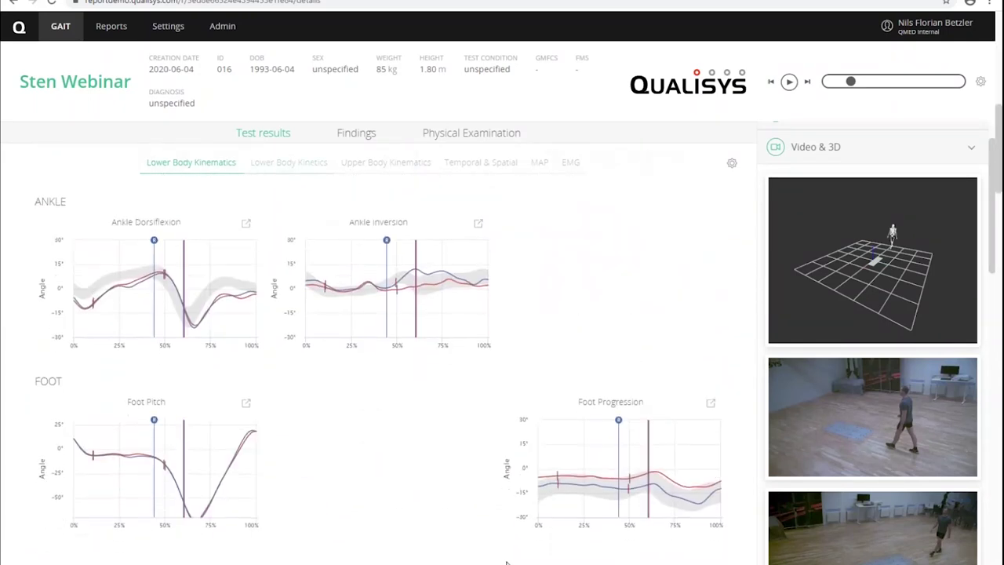
{"action": "scroll", "coordinate": [506, 563], "scroll_direction": "down", "scroll_amount": 5}
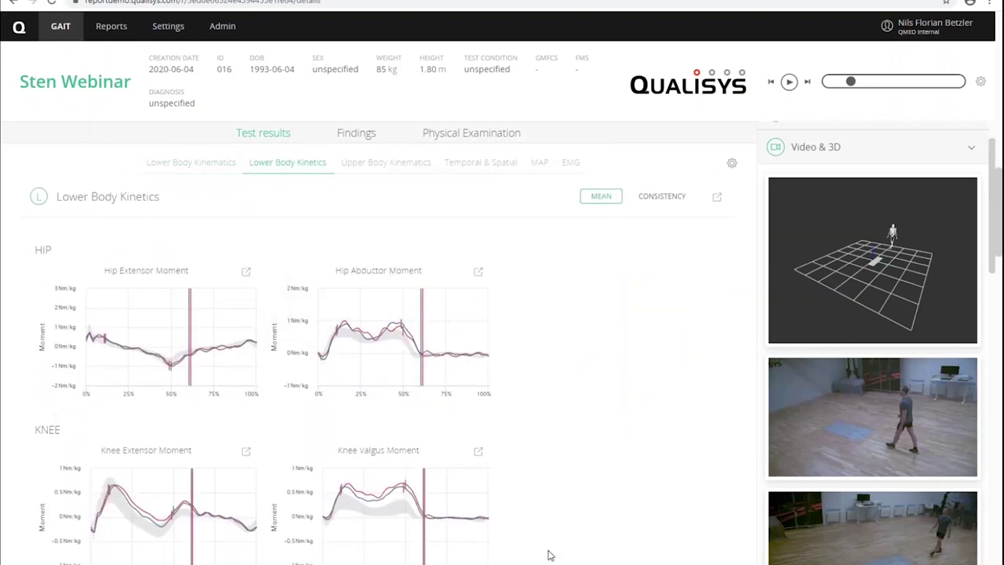
{"action": "scroll", "coordinate": [549, 555], "scroll_direction": "down", "scroll_amount": 5}
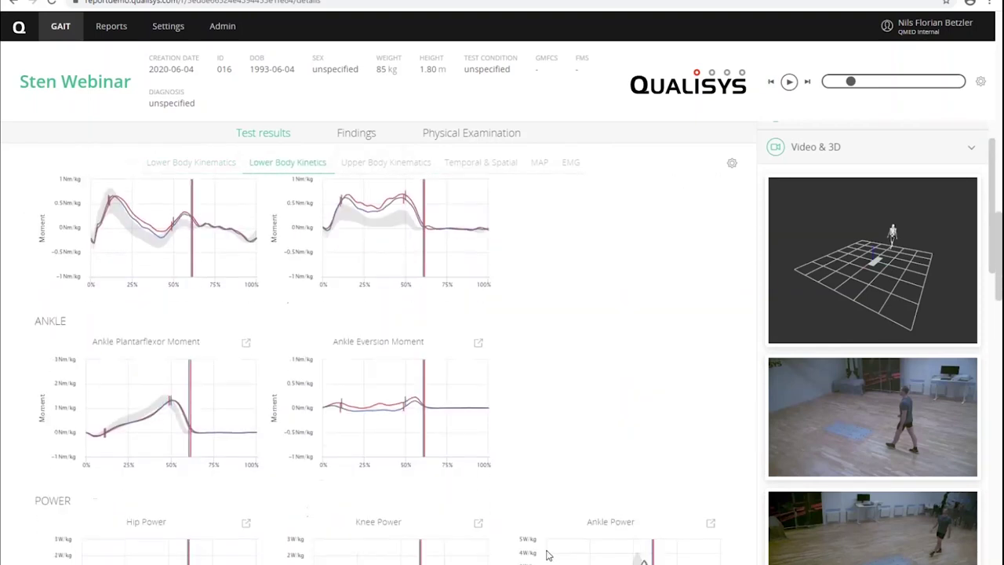
{"action": "scroll", "coordinate": [548, 555], "scroll_direction": "down", "scroll_amount": 6}
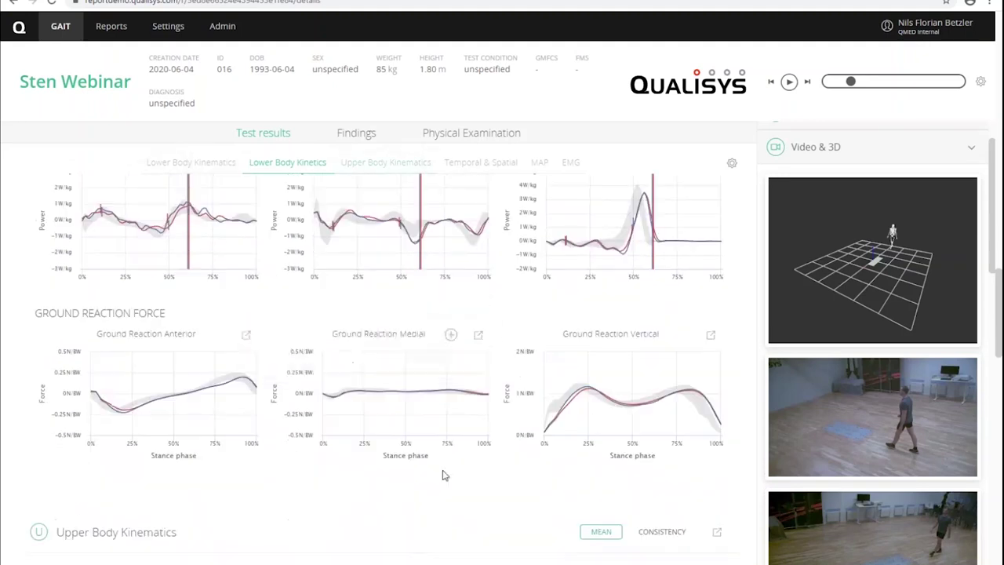
{"action": "scroll", "coordinate": [407, 542], "scroll_direction": "down", "scroll_amount": 8}
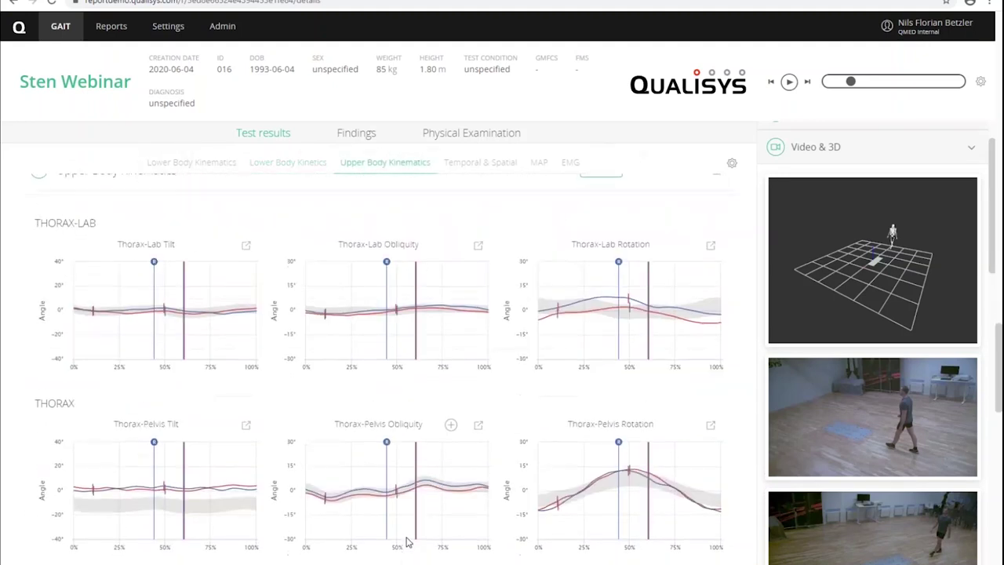
{"action": "scroll", "coordinate": [406, 542], "scroll_direction": "down", "scroll_amount": 5}
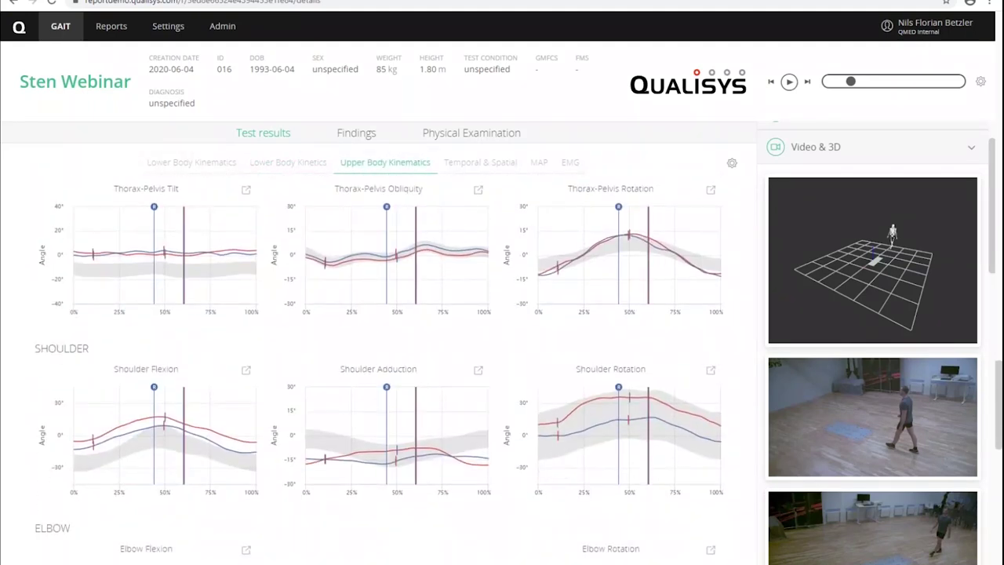
{"action": "scroll", "coordinate": [407, 542], "scroll_direction": "down", "scroll_amount": 7}
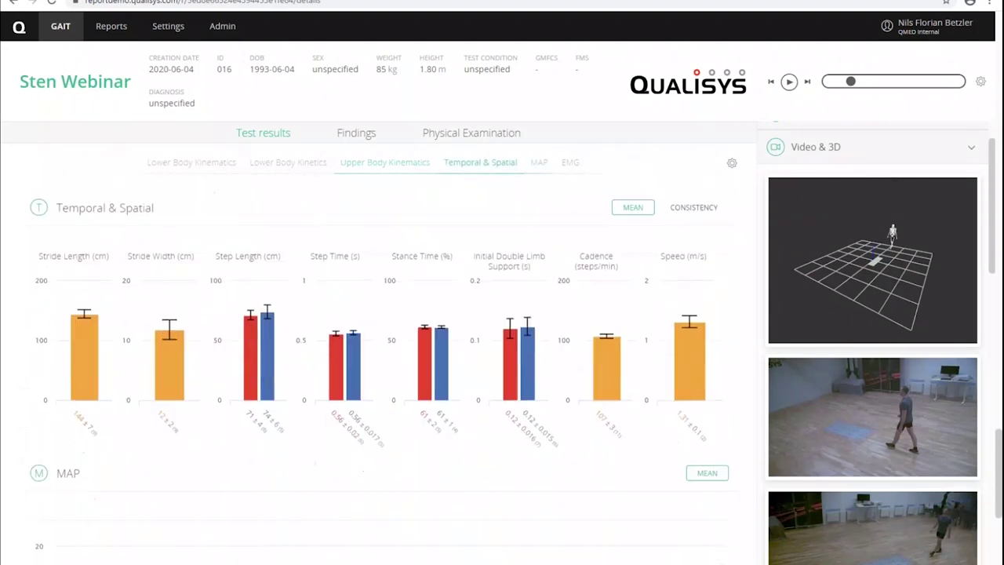
{"action": "scroll", "coordinate": [594, 530], "scroll_direction": "down", "scroll_amount": 6}
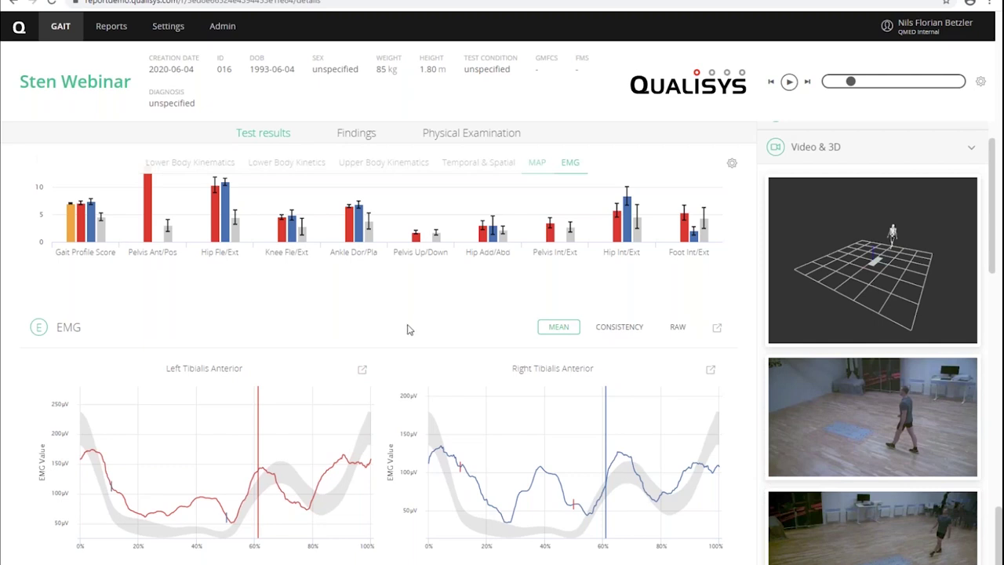
Switch from the new session's report to the already open Validation 002 gait report.
{"action": "scroll", "coordinate": [444, 330], "scroll_direction": "up", "scroll_amount": 5}
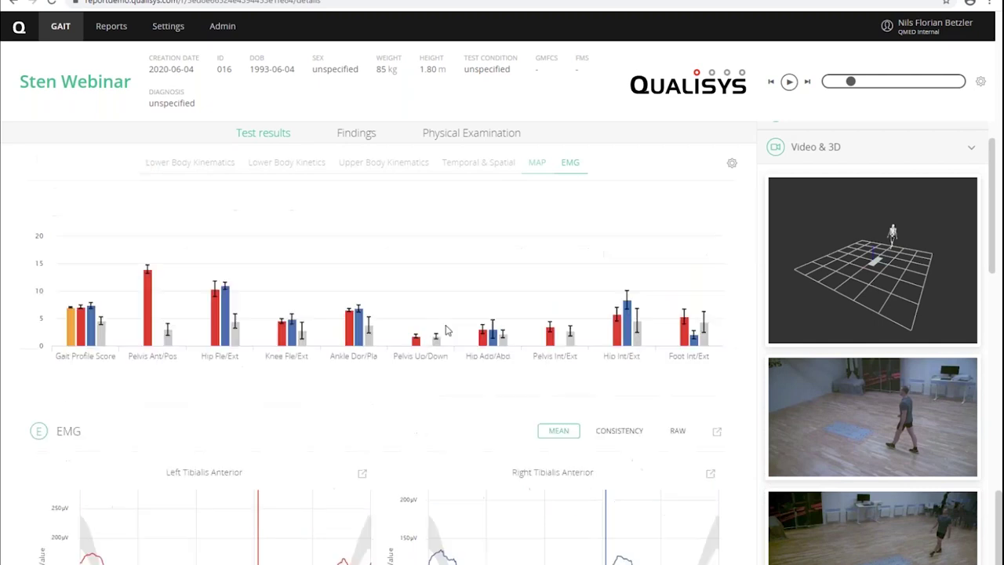
{"action": "scroll", "coordinate": [834, 284], "scroll_direction": "up", "scroll_amount": 3}
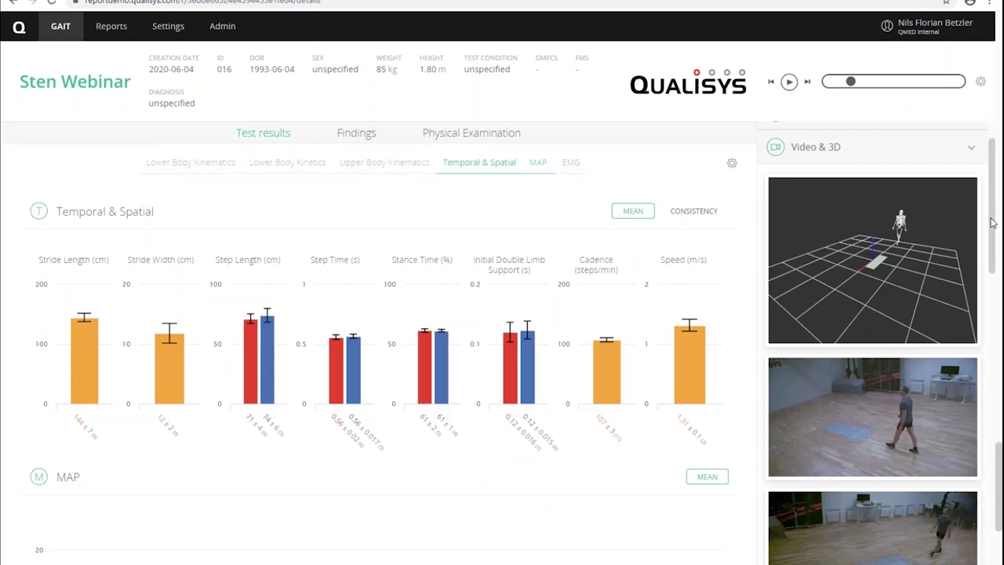
{"action": "scroll", "coordinate": [995, 211], "scroll_direction": "up", "scroll_amount": 2}
{"action": "scroll", "coordinate": [437, 337], "scroll_direction": "up", "scroll_amount": 10}
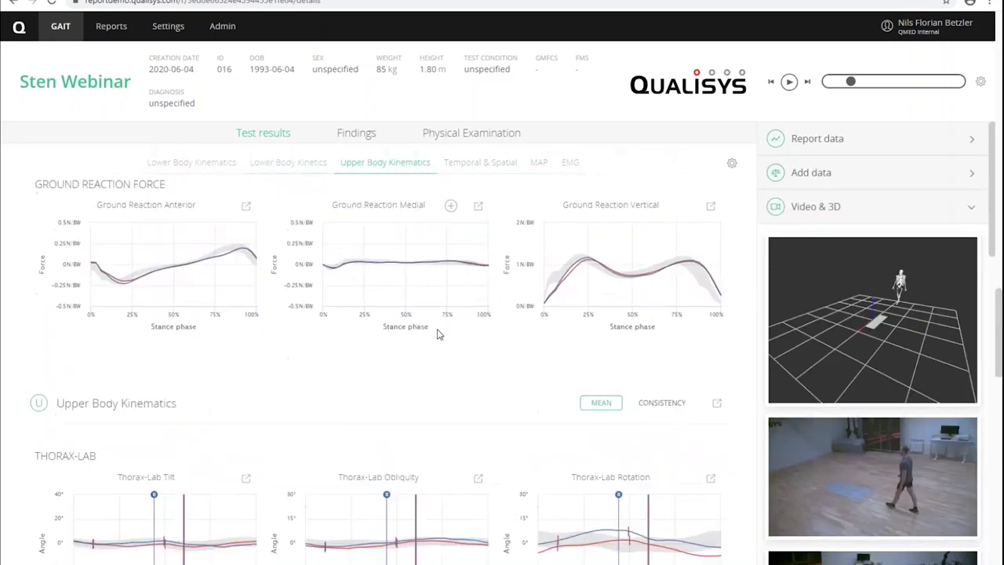
{"action": "scroll", "coordinate": [438, 349], "scroll_direction": "up", "scroll_amount": 10}
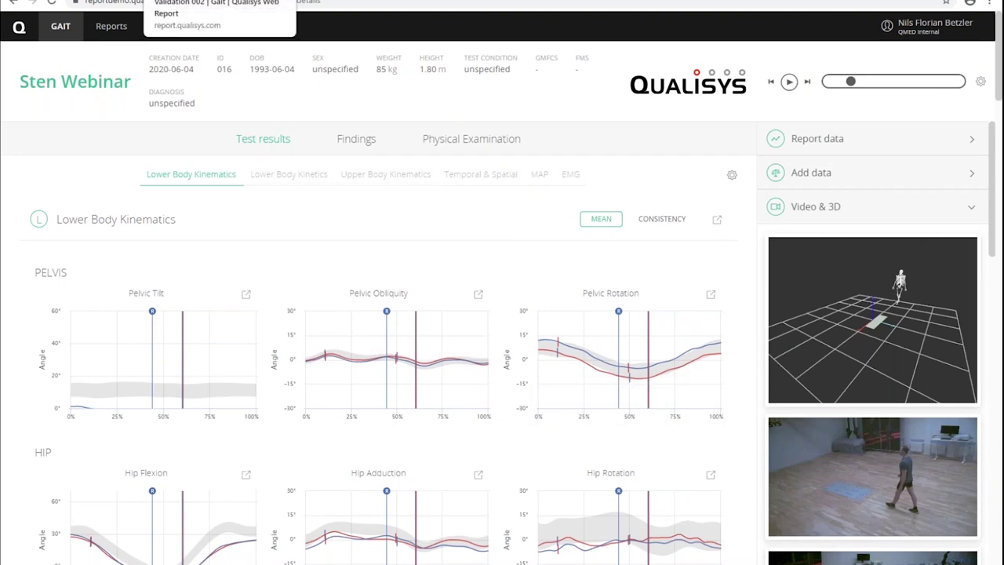
{"action": "left_click", "coordinate": [196, 0]}
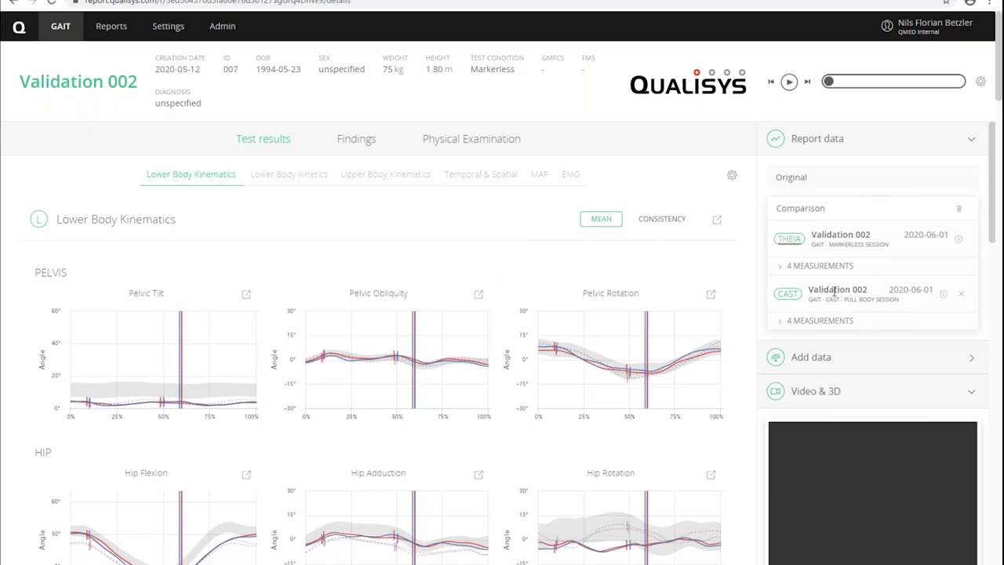
Collapse the Video & 3D section and inspect the THEIA and CAST curves in an expanded view of the Pelvic Obliquity chart.
{"action": "left_click", "coordinate": [963, 391]}
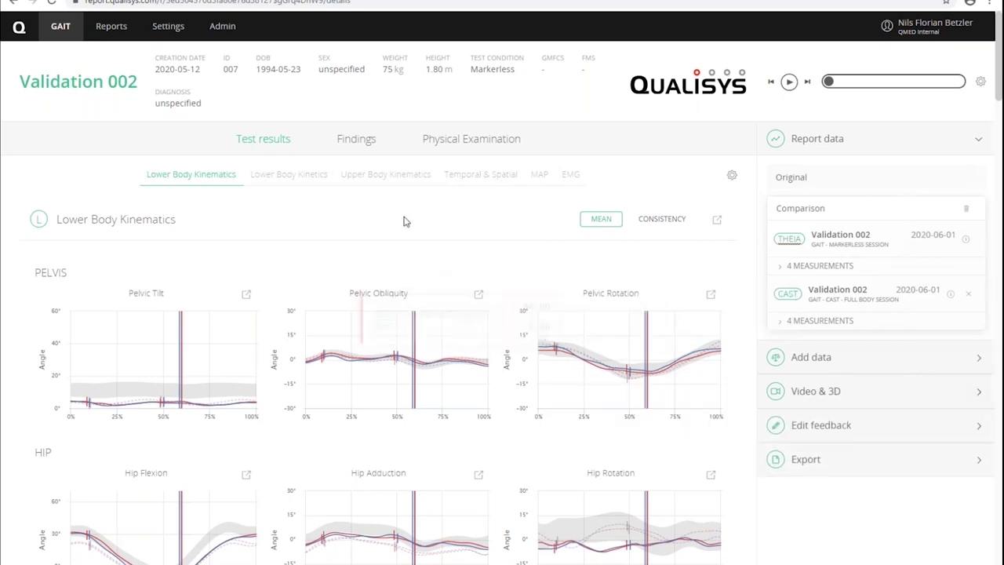
{"action": "left_click", "coordinate": [478, 294]}
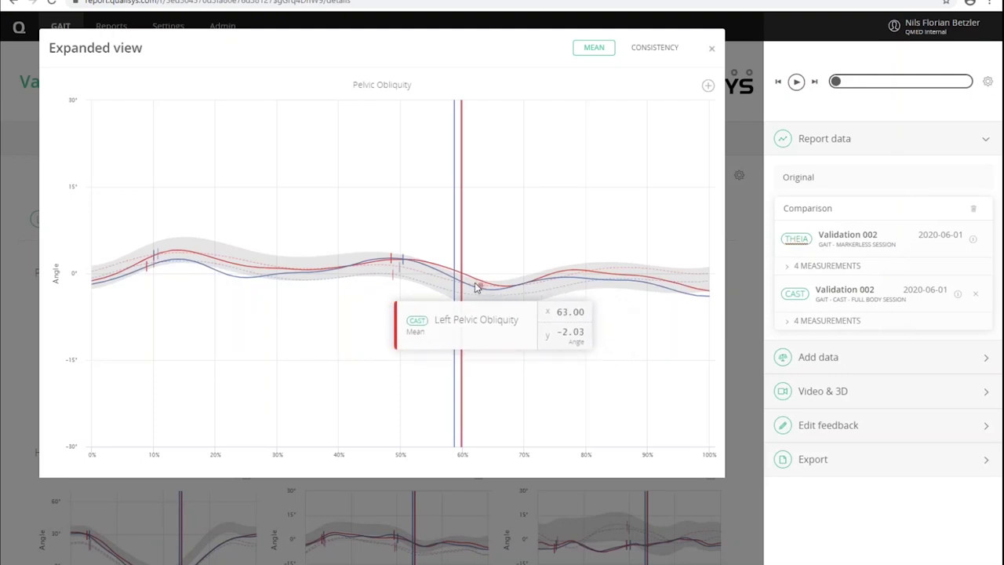
{"action": "left_click", "coordinate": [711, 49]}
Compare the THEIA and CAST curves across the hip, knee, ankle and foot kinematics and the joint moments, powers and ground reaction forces.
{"action": "scroll", "coordinate": [471, 361], "scroll_direction": "down", "scroll_amount": 3}
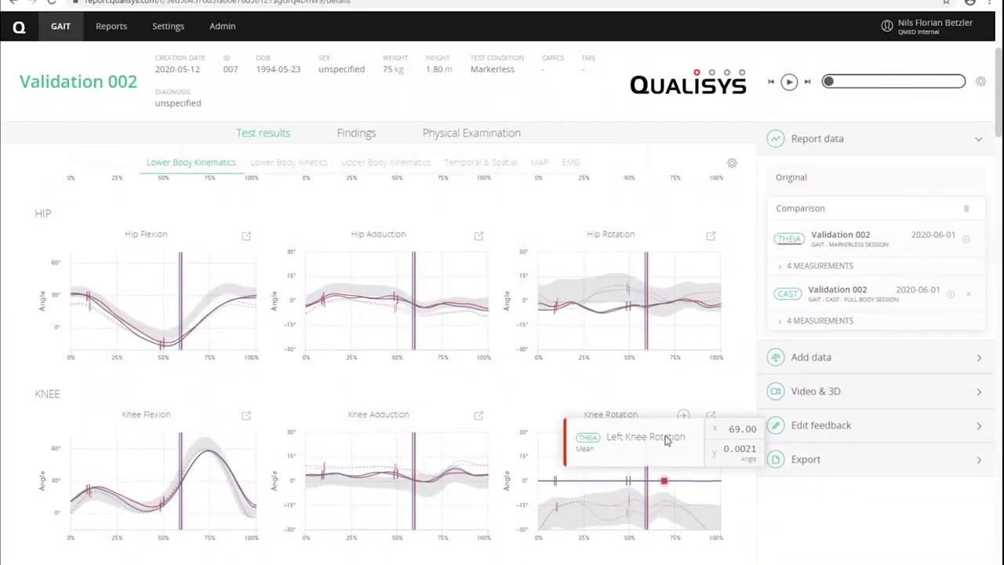
{"action": "scroll", "coordinate": [643, 369], "scroll_direction": "down", "scroll_amount": 2}
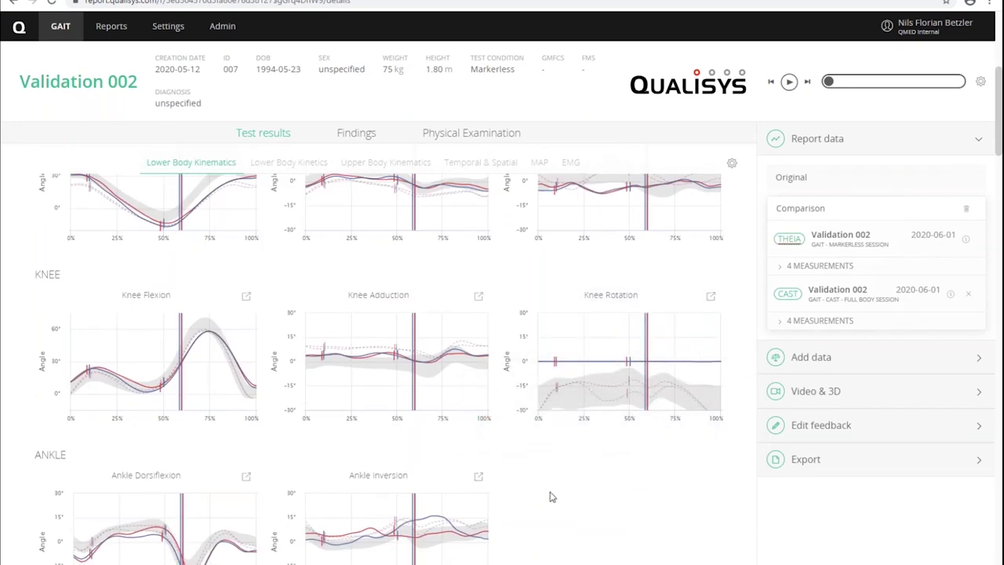
{"action": "scroll", "coordinate": [549, 495], "scroll_direction": "down", "scroll_amount": 1}
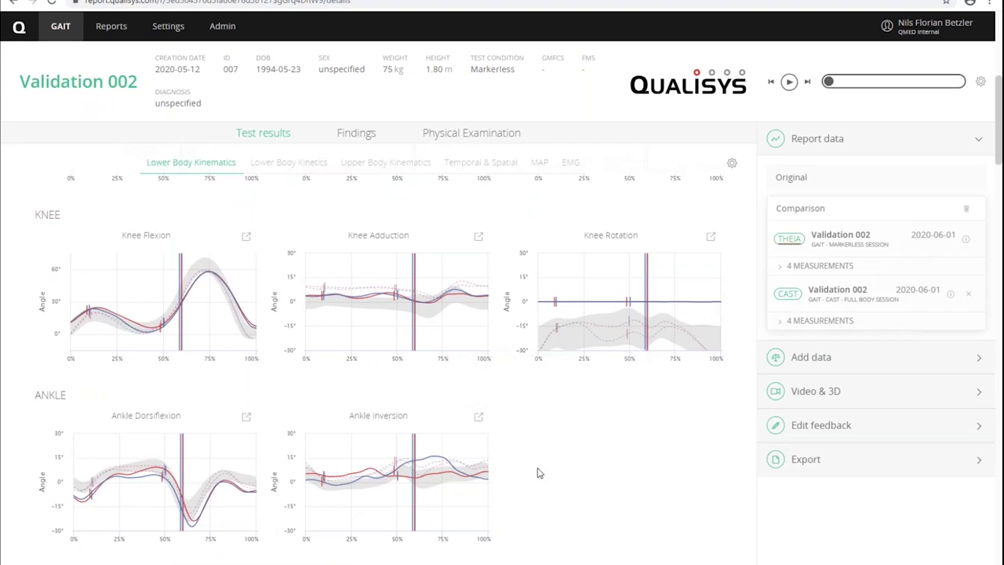
{"action": "scroll", "coordinate": [547, 506], "scroll_direction": "down", "scroll_amount": 1}
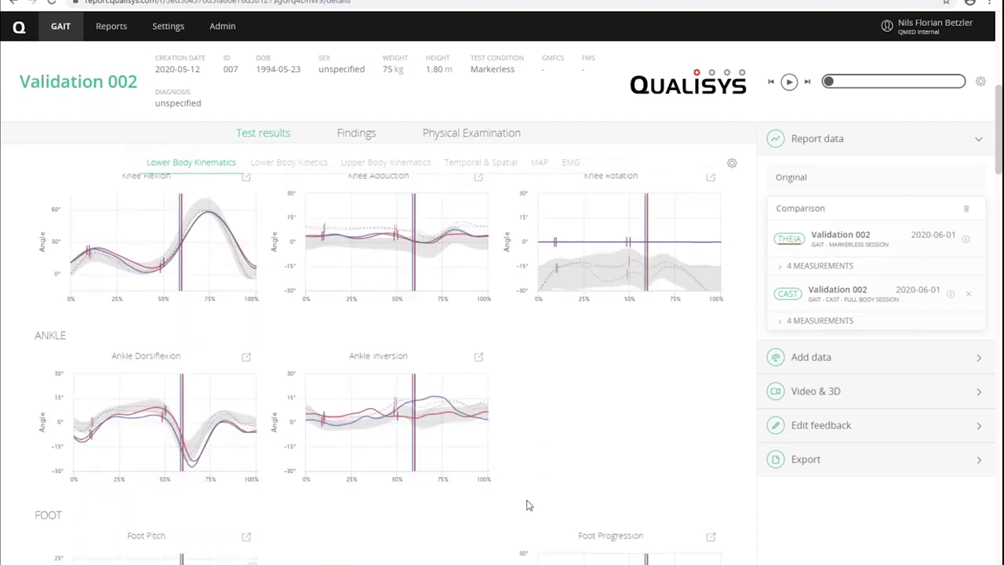
{"action": "scroll", "coordinate": [530, 505], "scroll_direction": "down", "scroll_amount": 2}
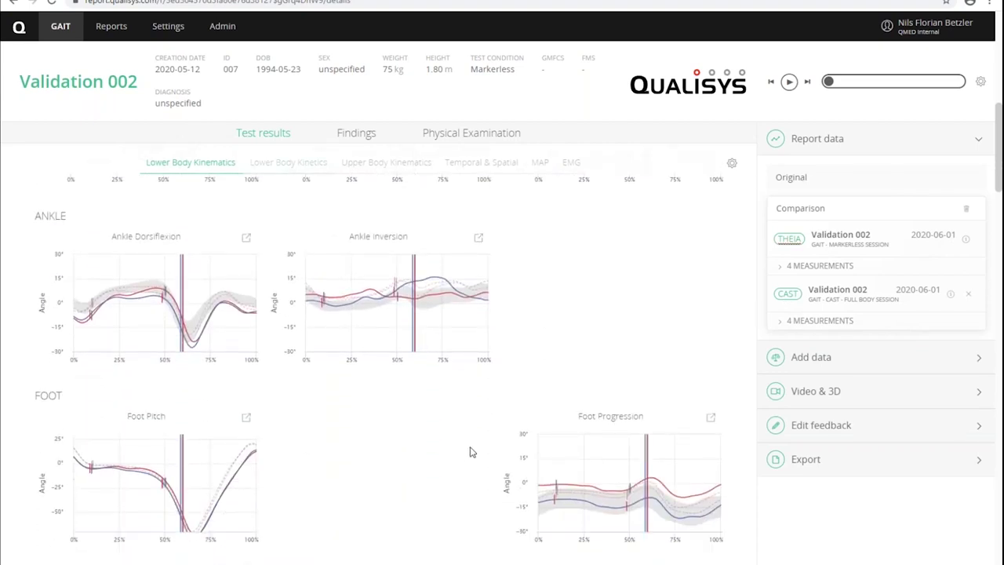
{"action": "scroll", "coordinate": [471, 452], "scroll_direction": "down", "scroll_amount": 5}
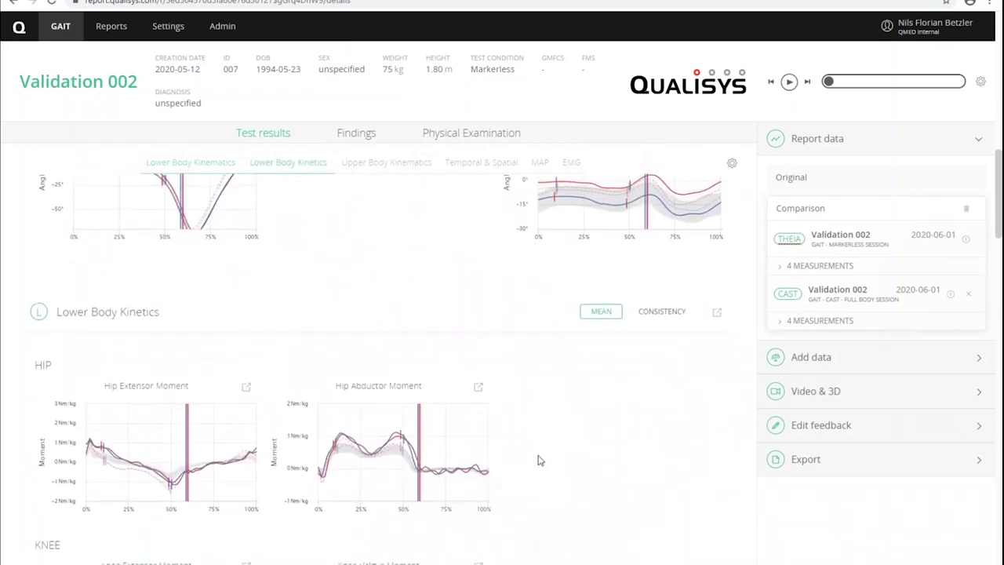
{"action": "scroll", "coordinate": [538, 460], "scroll_direction": "down", "scroll_amount": 6}
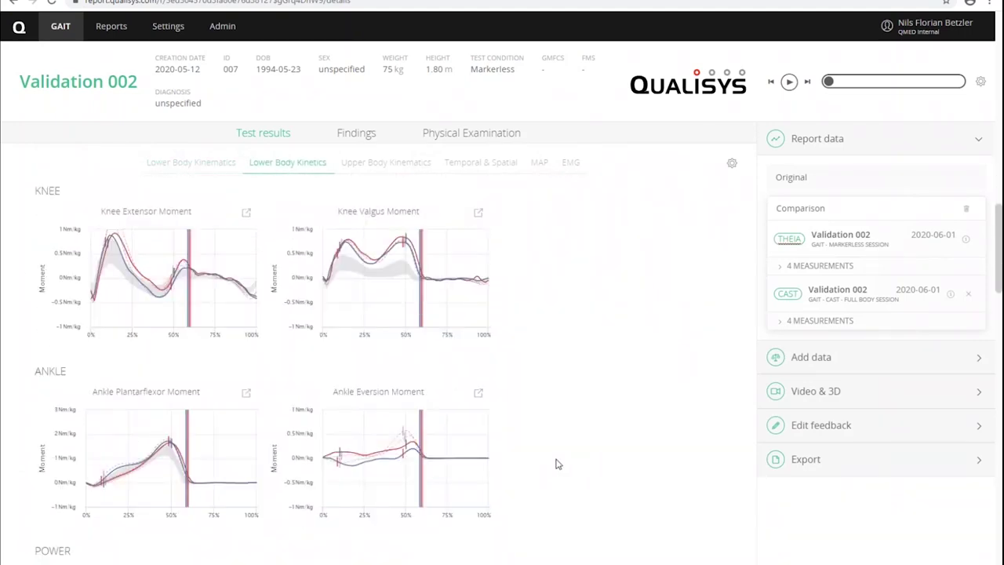
{"action": "scroll", "coordinate": [612, 463], "scroll_direction": "down", "scroll_amount": 5}
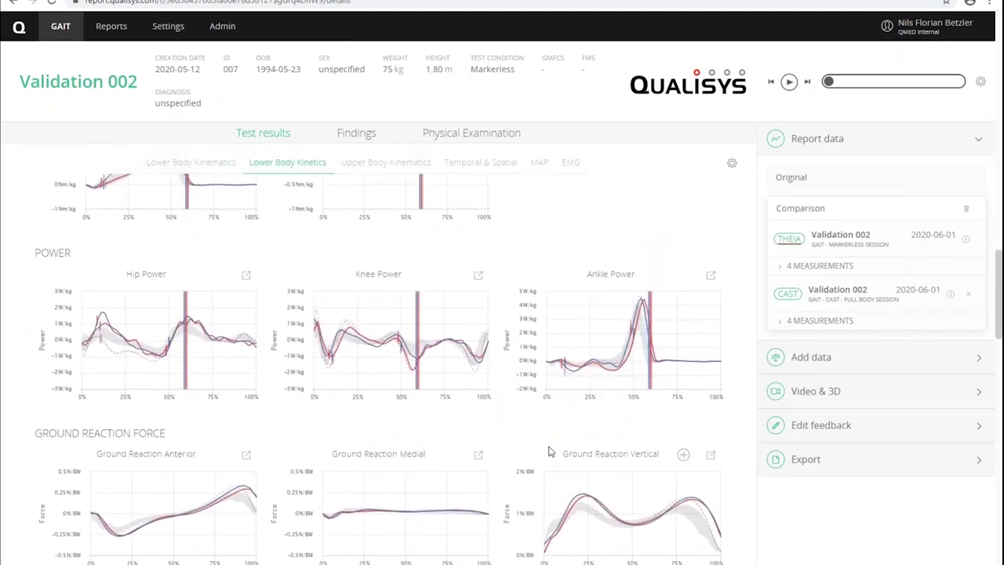
{"action": "scroll", "coordinate": [550, 452], "scroll_direction": "up", "scroll_amount": 20}
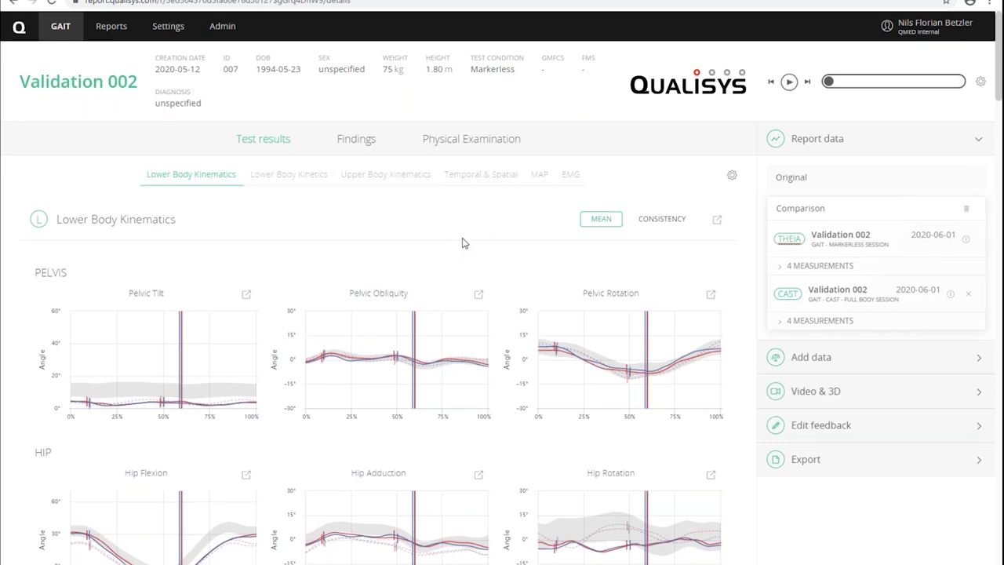
Switch from the web report to the slide presentation on Theia Accuracy.
{"action": "key", "text": "alt+Tab"}
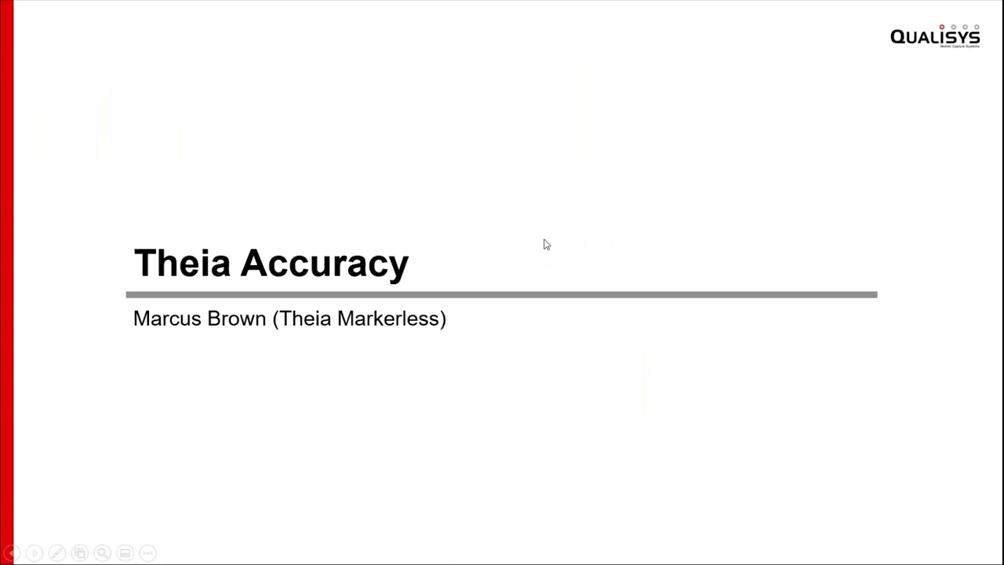